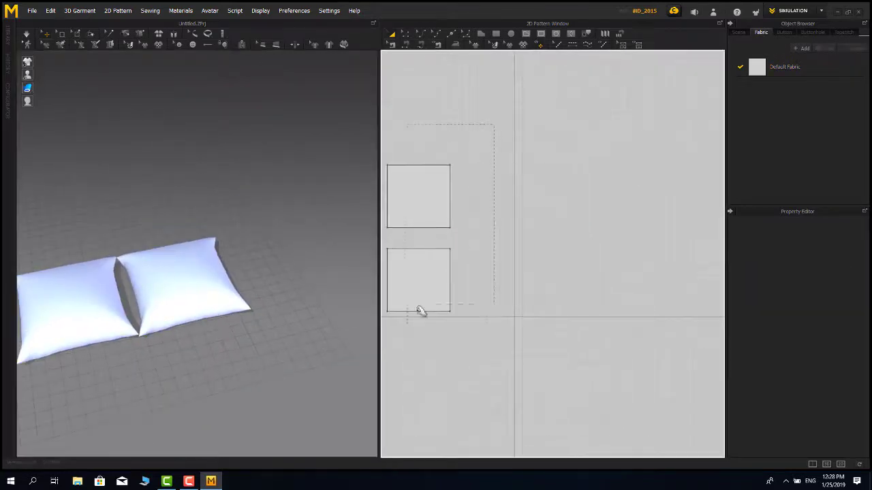
# - Paste a copy of the two square patterns beside the originals and stand the new pillow upright in front of the existing ones
pyautogui.click(416, 307)
pyautogui.click(627, 252)
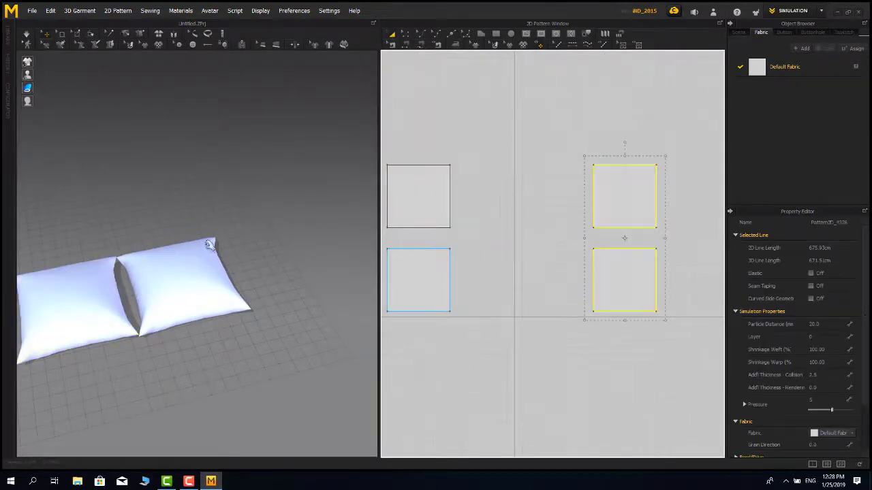
pyautogui.scroll(-5, 304, 253)
pyautogui.moveTo(304, 255); pyautogui.dragTo(323, 296, button='right')
pyautogui.press('2')
pyautogui.scroll(5, 226, 249)
pyautogui.moveTo(339, 241); pyautogui.dragTo(244, 254)
pyautogui.scroll(3, 245, 249)
pyautogui.moveTo(243, 215)
pyautogui.mouseDown()
pyautogui.moveTo(213, 247)
pyautogui.moveTo(240, 223)
pyautogui.mouseUp()
pyautogui.moveTo(230, 235)
pyautogui.mouseDown()
pyautogui.moveTo(210, 247)
pyautogui.moveTo(225, 232)
pyautogui.mouseUp()
pyautogui.moveTo(225, 232); pyautogui.dragTo(242, 266, button='right')
pyautogui.click(264, 208)
# - Unfreeze both square patterns of the new upright pillow
pyautogui.moveTo(680, 145); pyautogui.dragTo(670, 150, button='middle')
pyautogui.moveTo(669, 150); pyautogui.dragTo(546, 380)
pyautogui.click(281, 243)
pyautogui.moveTo(280, 244); pyautogui.dragTo(210, 274, button='right')
# - Split the top edge of the new pillow's upper square pattern uniformly into 6 segments
pyautogui.moveTo(635, 187); pyautogui.dragTo(607, 191, button='middle')
pyautogui.scroll(3, 606, 191)
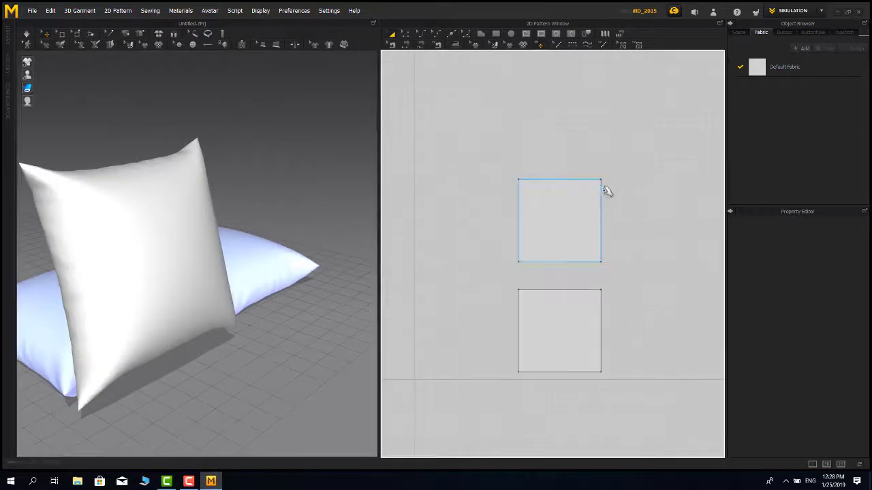
pyautogui.scroll(3, 590, 208)
pyautogui.click(549, 248)
pyautogui.click(455, 123)
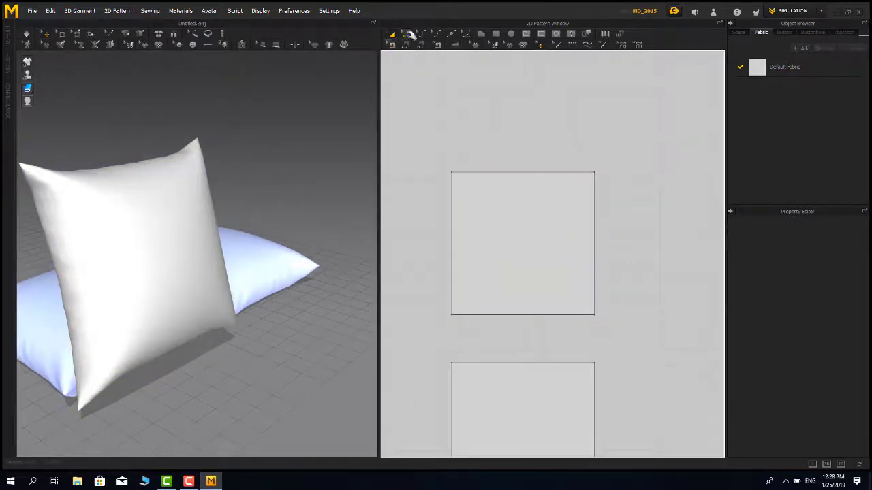
pyautogui.rightClick(508, 173)
pyautogui.click(525, 196)
pyautogui.moveTo(429, 127); pyautogui.dragTo(345, 141)
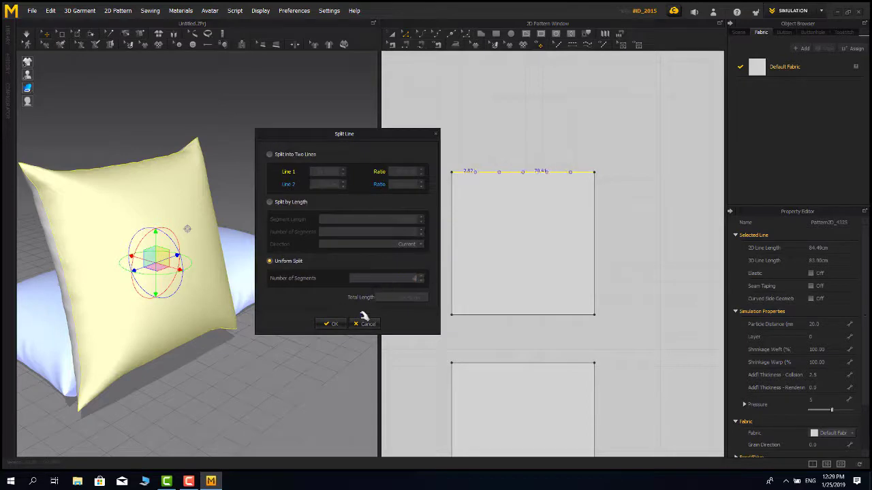
pyautogui.click(329, 324)
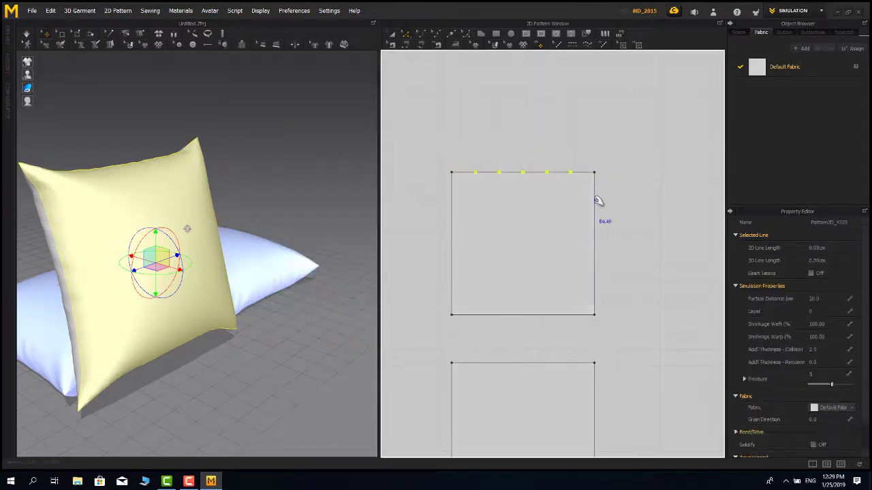
# - Split the right edge of the upper square pattern uniformly into 6 segments
pyautogui.rightClick(595, 197)
pyautogui.click(617, 229)
pyautogui.write('6')
pyautogui.click(421, 310)
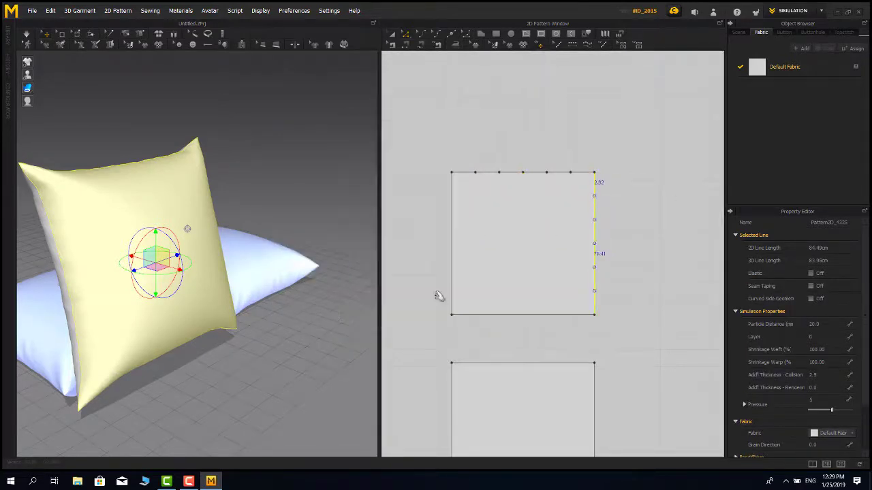
# - Split the left and bottom edges of the upper square pattern uniformly into 6 segments each
pyautogui.rightClick(453, 226)
pyautogui.click(458, 256)
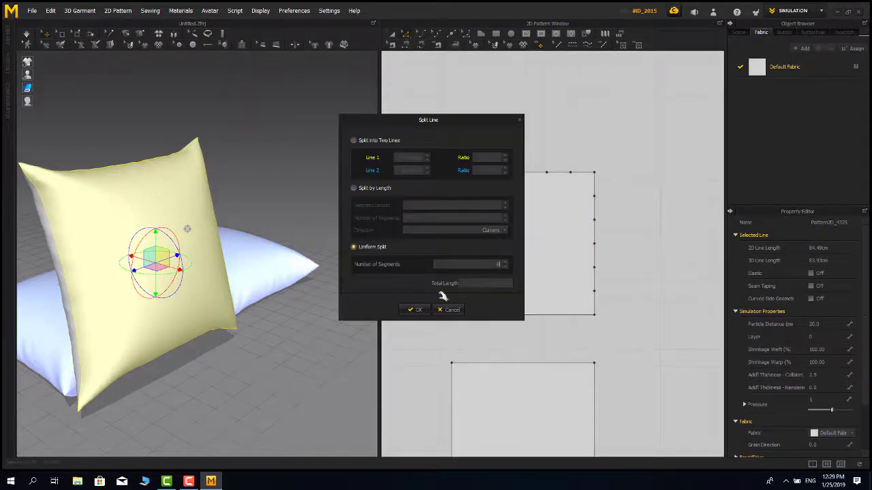
pyautogui.click(421, 309)
pyautogui.rightClick(537, 315)
pyautogui.click(544, 344)
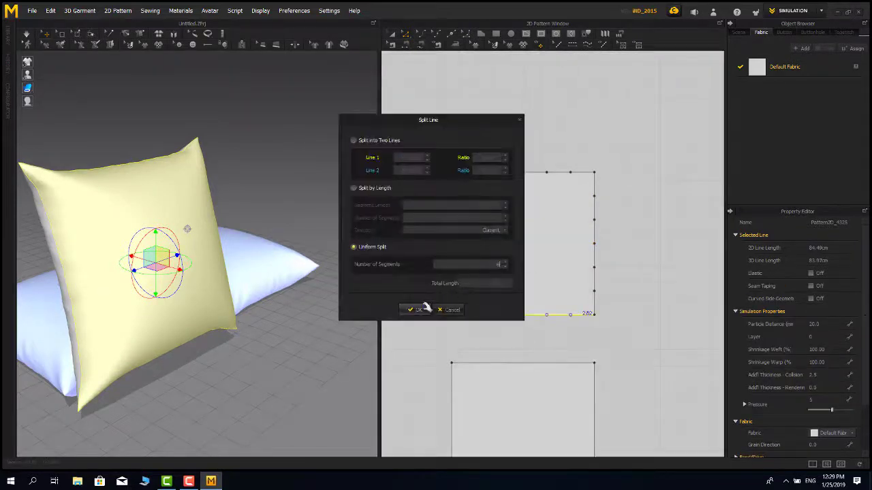
pyautogui.click(420, 310)
pyautogui.click(449, 112)
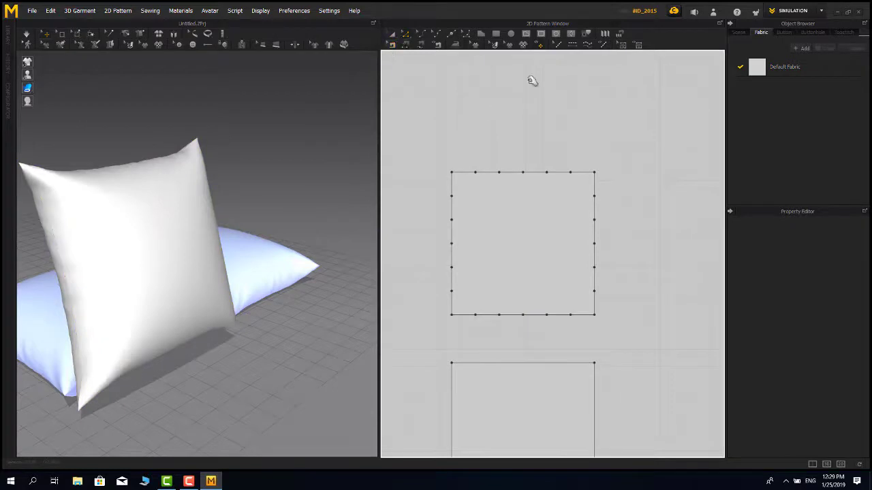
# - Draw parallel diagonal internal lines between the upper square's split points, five across its upper-left half and four across its lower-right half
pyautogui.click(476, 175)
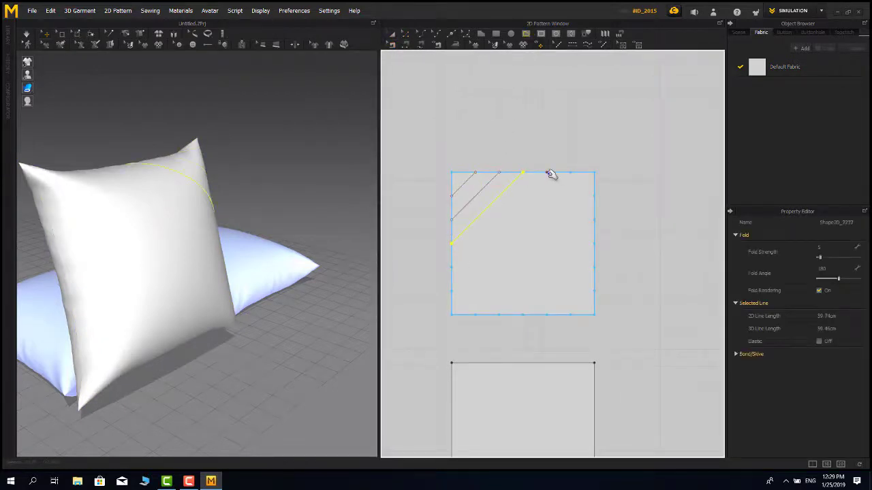
pyautogui.click(452, 291)
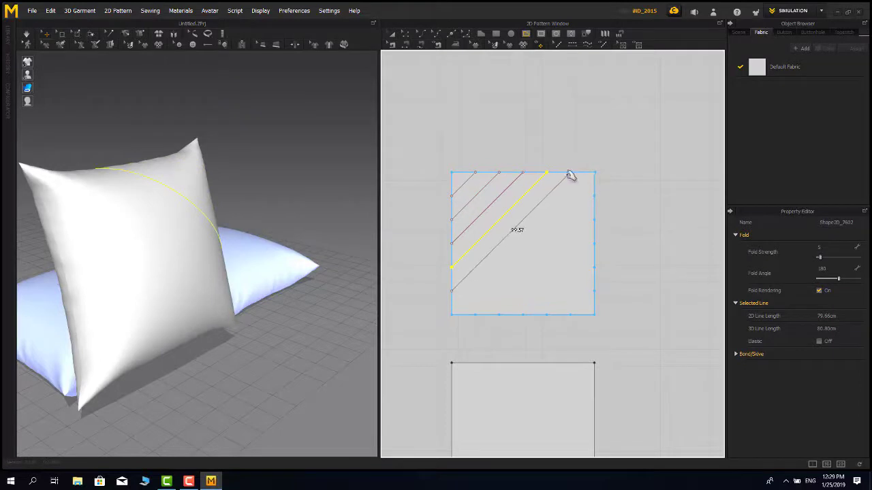
pyautogui.click(481, 316)
pyautogui.click(432, 251)
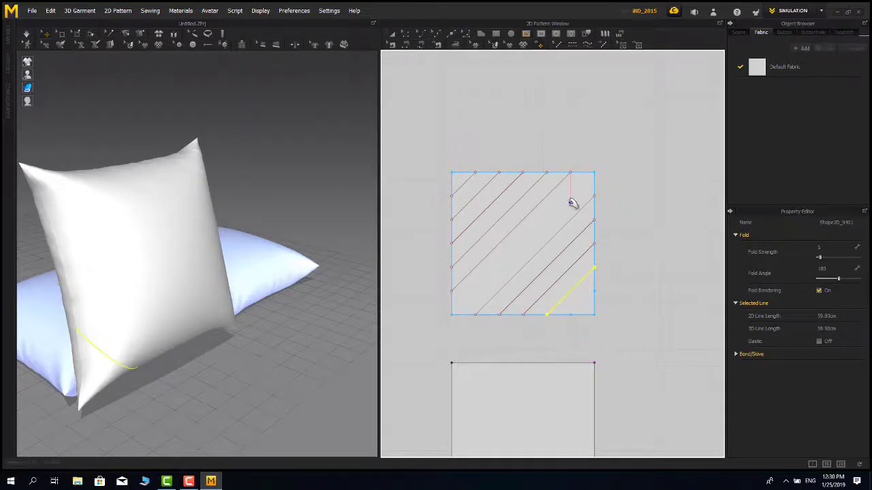
pyautogui.click(530, 129)
# - Add the missing diagonal internal line, about 19.9 cm long, across the lower-right corner of the upper square pattern
pyautogui.moveTo(274, 214); pyautogui.dragTo(264, 199, button='right')
pyautogui.moveTo(265, 199); pyautogui.dragTo(324, 172, button='middle')
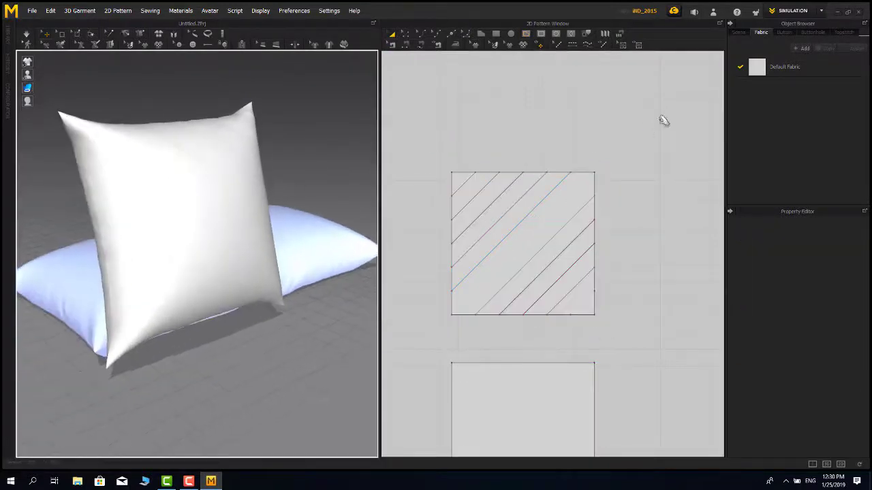
pyautogui.moveTo(663, 121); pyautogui.dragTo(428, 329)
pyautogui.click(444, 130)
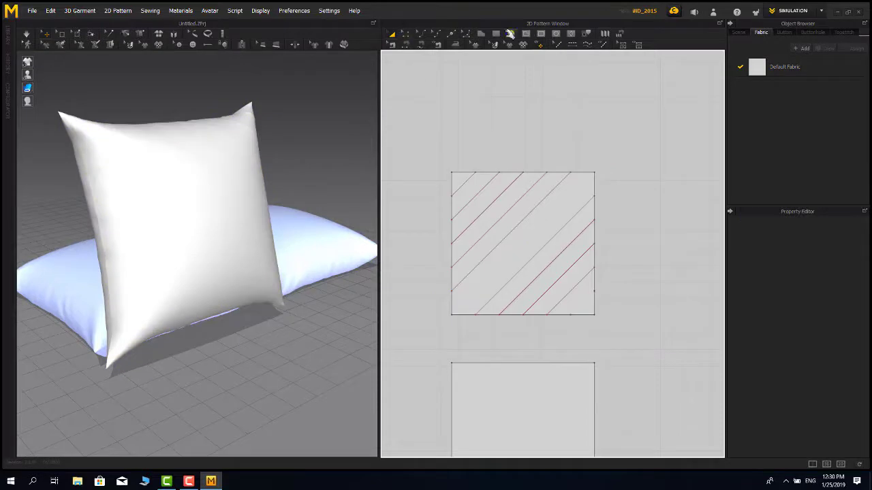
pyautogui.moveTo(591, 291); pyautogui.dragTo(596, 293, button='middle')
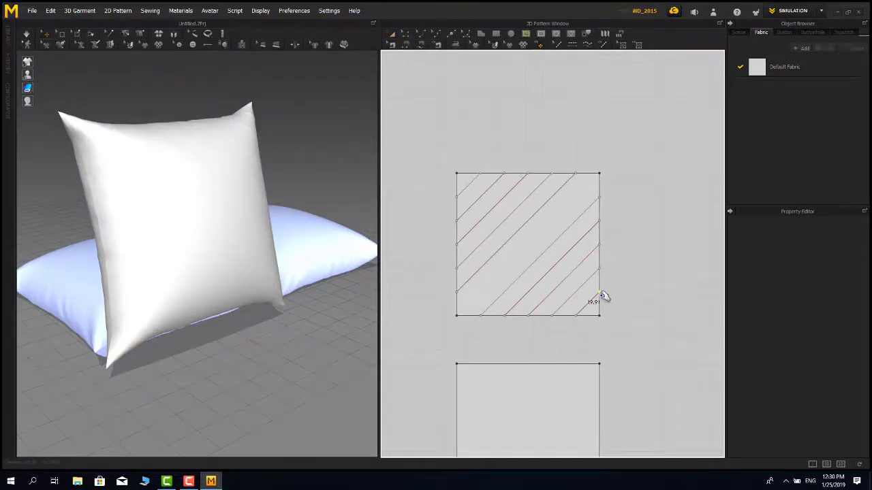
pyautogui.doubleClick(599, 293)
pyautogui.click(391, 36)
# - Select both patterns of the new pillow and set their particle distance to 10.0
pyautogui.moveTo(306, 222); pyautogui.dragTo(284, 241, button='right')
pyautogui.scroll(-1, 283, 241)
pyautogui.scroll(1, 247, 222)
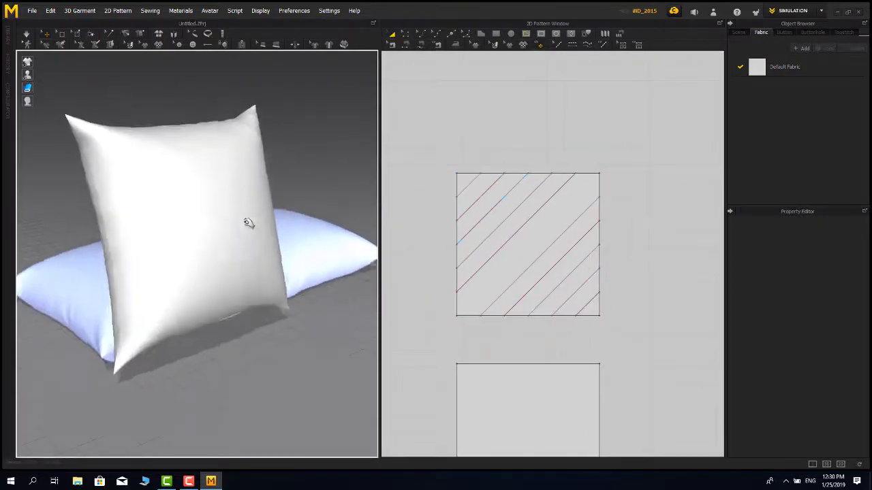
pyautogui.moveTo(587, 235); pyautogui.dragTo(597, 198, button='middle')
pyautogui.scroll(1, 597, 197)
pyautogui.scroll(-6, 591, 196)
pyautogui.moveTo(475, 390); pyautogui.dragTo(626, 133)
pyautogui.click(831, 327)
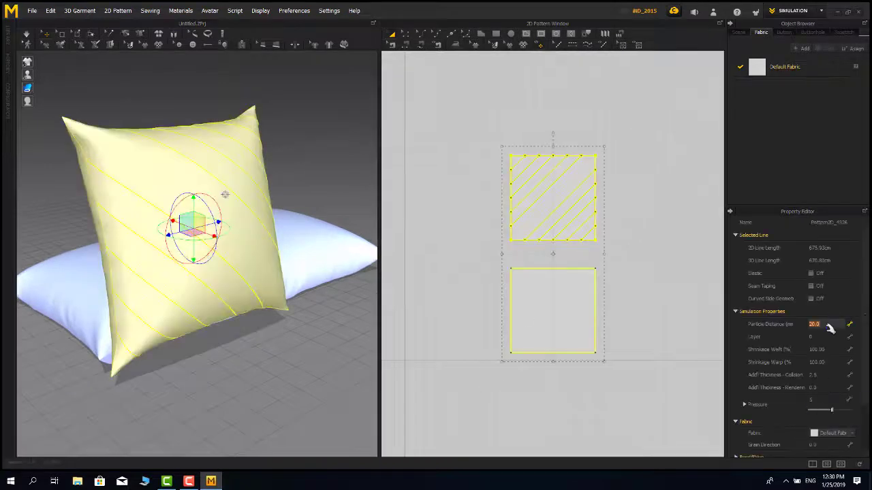
# - Run the simulation in short bursts to reshape the refined upright pillow
pyautogui.moveTo(167, 210); pyautogui.dragTo(198, 217, button='right')
pyautogui.click(298, 210)
pyautogui.click(293, 250)
pyautogui.moveTo(297, 210); pyautogui.dragTo(394, 268, button='right')
pyautogui.click(327, 194)
pyautogui.press('space')
pyautogui.press('space')
pyautogui.press('space')
pyautogui.press('space')
# - Freeze the upper square pattern with the diagonal lines
pyautogui.moveTo(627, 124); pyautogui.dragTo(471, 255)
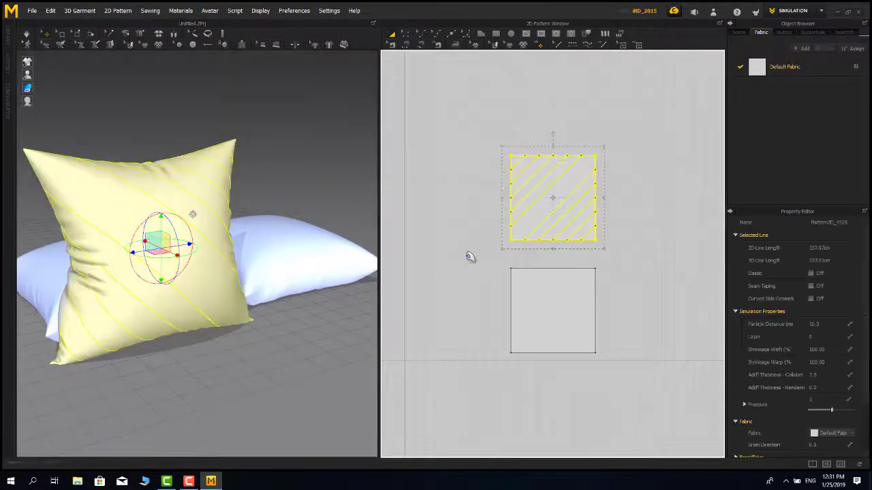
pyautogui.hotkey('ctrl', 'k')
pyautogui.click(632, 352)
# - Set the lower square pattern's pressure to 3, Shrinkage Weft to 99.00 and Shrinkage Warp to 98.00 while simulating the pillow
pyautogui.moveTo(145, 244); pyautogui.dragTo(211, 249, button='right')
pyautogui.scroll(3, 210, 250)
pyautogui.click(574, 319)
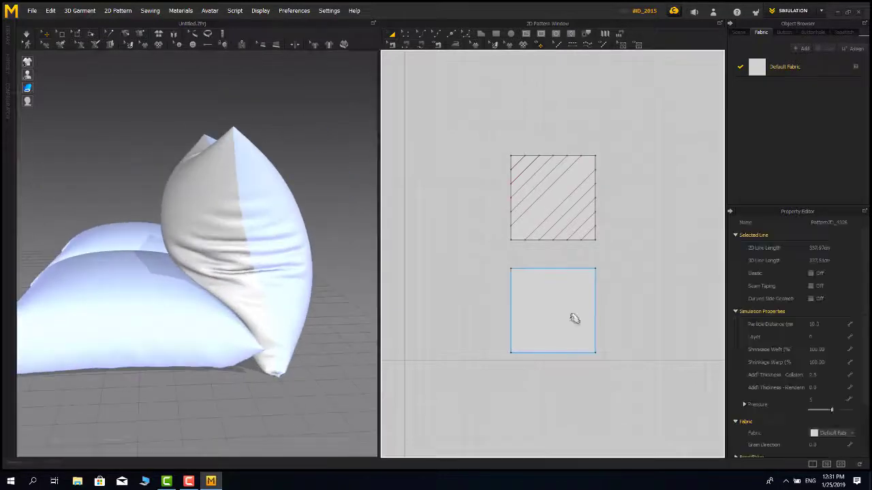
pyautogui.click(310, 258)
pyautogui.click(349, 201)
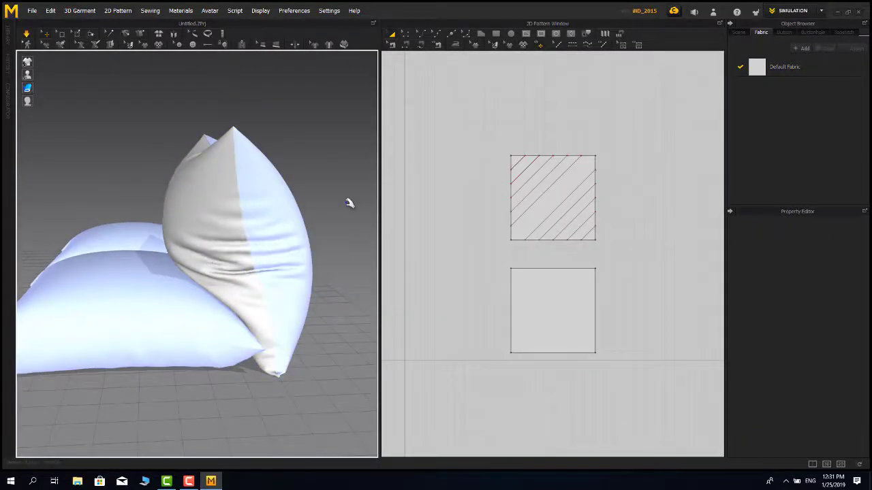
pyautogui.click(554, 297)
pyautogui.click(833, 350)
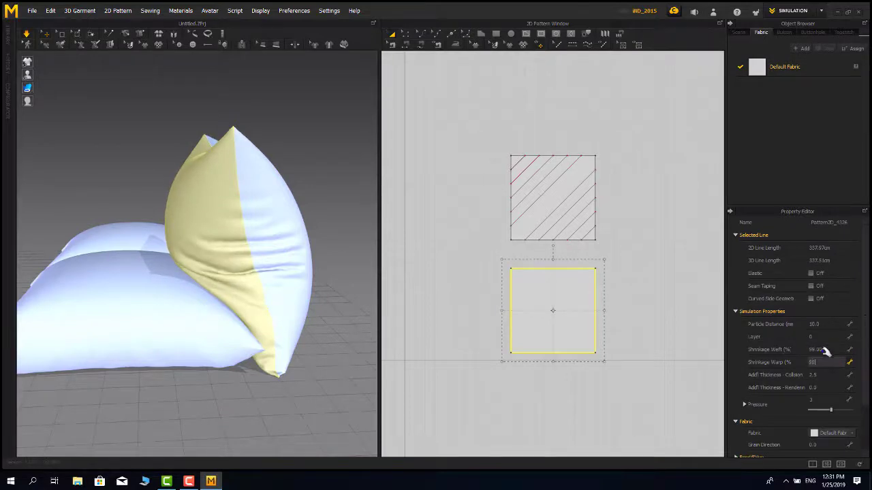
pyautogui.click(352, 245)
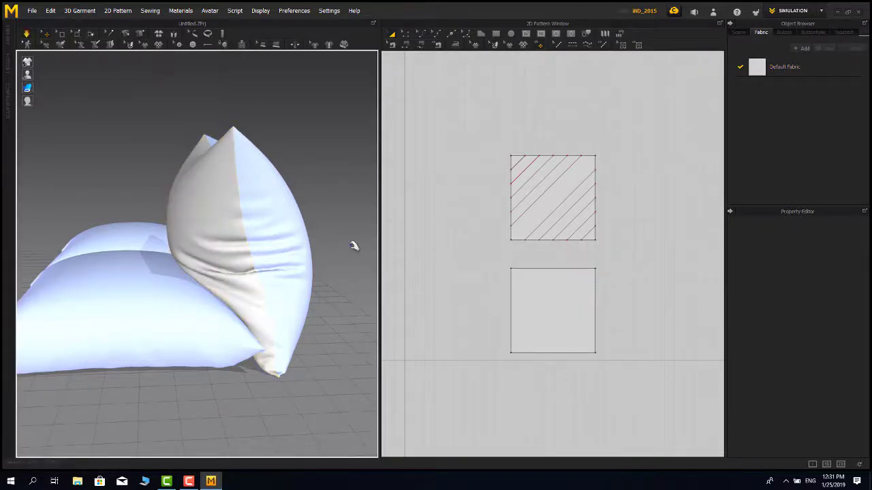
pyautogui.click(206, 269)
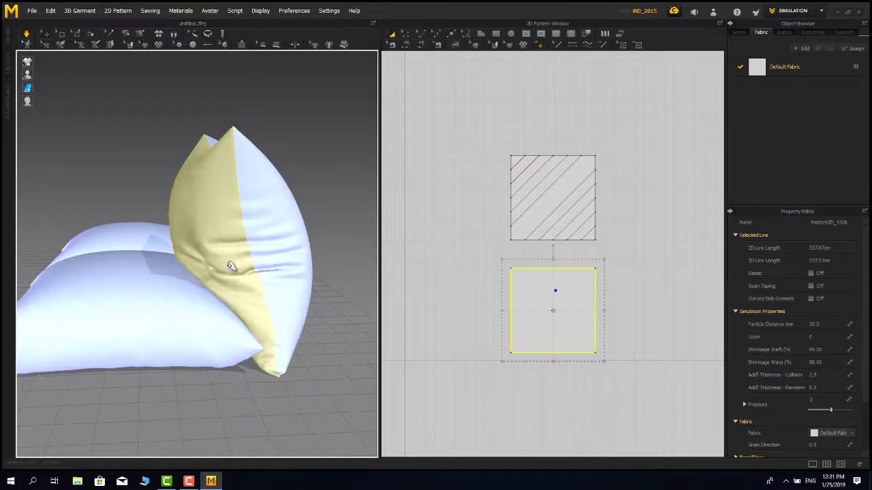
pyautogui.press('space')
# - Scale the lower square pattern down slightly, recentre it under the lined square, and simulate the pillow again
pyautogui.moveTo(221, 265); pyautogui.dragTo(519, 314, button='right')
pyautogui.moveTo(604, 263); pyautogui.dragTo(598, 267)
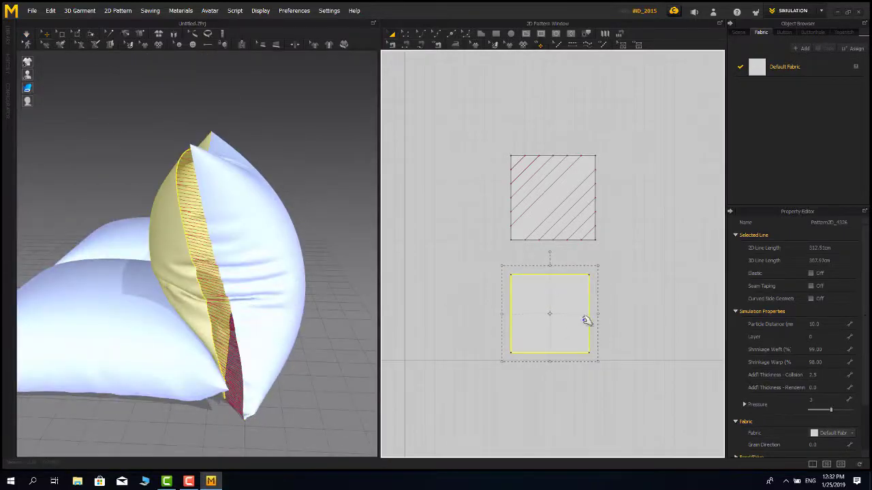
pyautogui.click(344, 235)
pyautogui.scroll(-3, 344, 235)
pyautogui.moveTo(344, 235); pyautogui.dragTo(288, 266, button='right')
pyautogui.scroll(2, 288, 275)
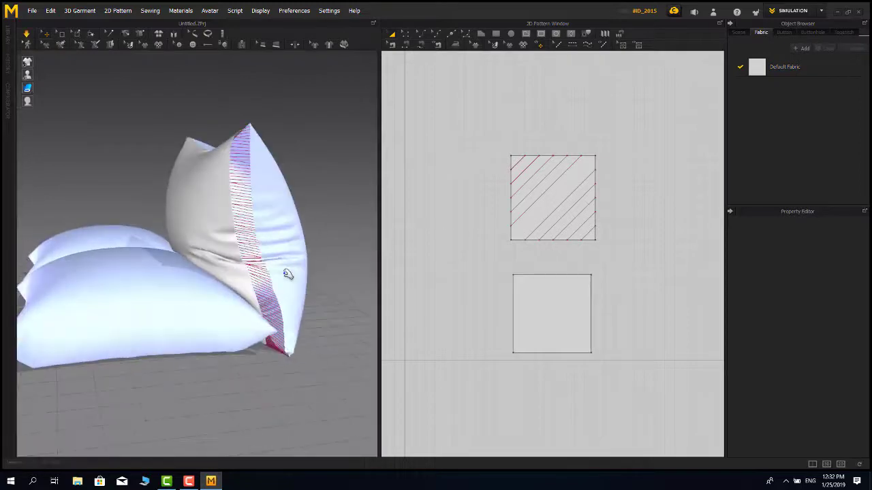
pyautogui.press('space')
pyautogui.press('space')
# - Examine the simulated pillow's shape and wrinkles from the front and the sides, and compare them with its two patterns
pyautogui.moveTo(320, 214); pyautogui.dragTo(218, 288, button='right')
pyautogui.scroll(-3, 218, 289)
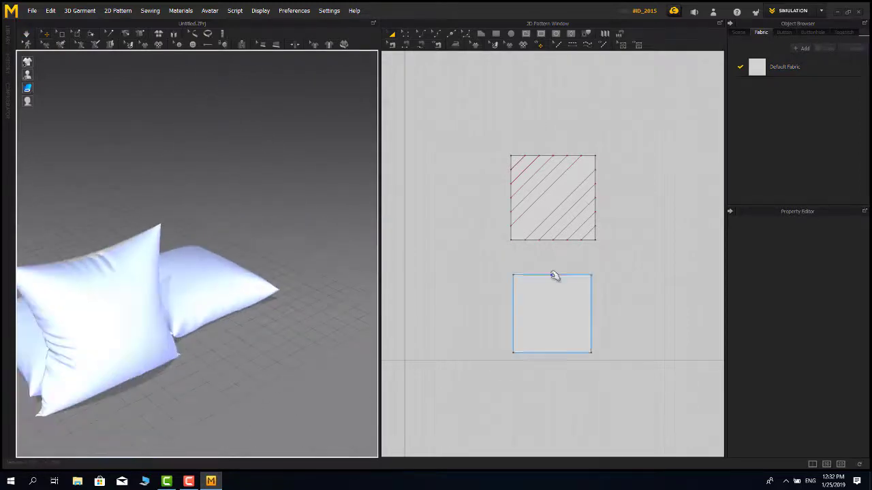
pyautogui.moveTo(554, 277); pyautogui.dragTo(621, 263, button='middle')
pyautogui.moveTo(235, 303); pyautogui.dragTo(220, 286, button='right')
pyautogui.moveTo(220, 286); pyautogui.dragTo(272, 288, button='middle')
pyautogui.scroll(2, 273, 288)
pyautogui.moveTo(272, 288); pyautogui.dragTo(344, 287, button='right')
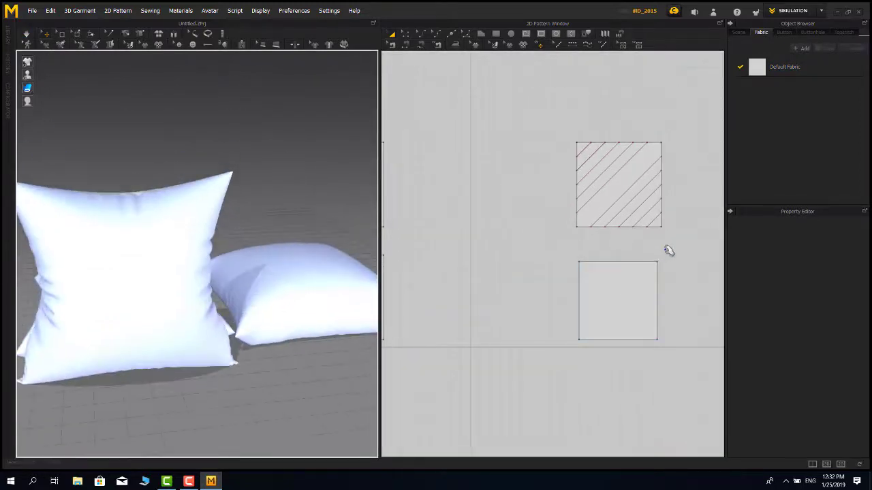
pyautogui.moveTo(667, 249); pyautogui.dragTo(539, 367)
pyautogui.click(695, 229)
pyautogui.scroll(-3, 245, 264)
pyautogui.moveTo(245, 264); pyautogui.dragTo(228, 266, button='right')
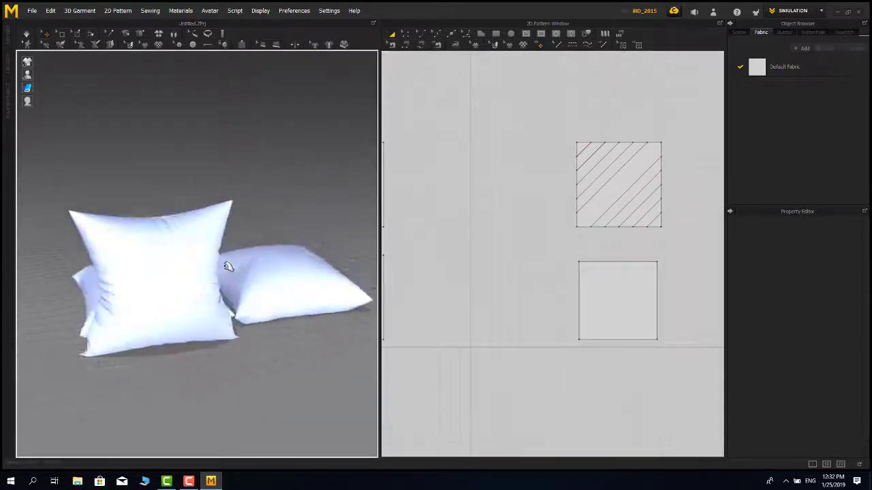
pyautogui.scroll(2, 215, 285)
pyautogui.moveTo(214, 285); pyautogui.dragTo(282, 297, button='middle')
pyautogui.moveTo(282, 297); pyautogui.dragTo(270, 320, button='right')
pyautogui.moveTo(681, 120); pyautogui.dragTo(543, 222)
pyautogui.moveTo(701, 109); pyautogui.dragTo(543, 239)
# - Cut & Sew the lined square along the five diagonal lines in its upper-left half
pyautogui.moveTo(643, 207); pyautogui.dragTo(589, 247, button='middle')
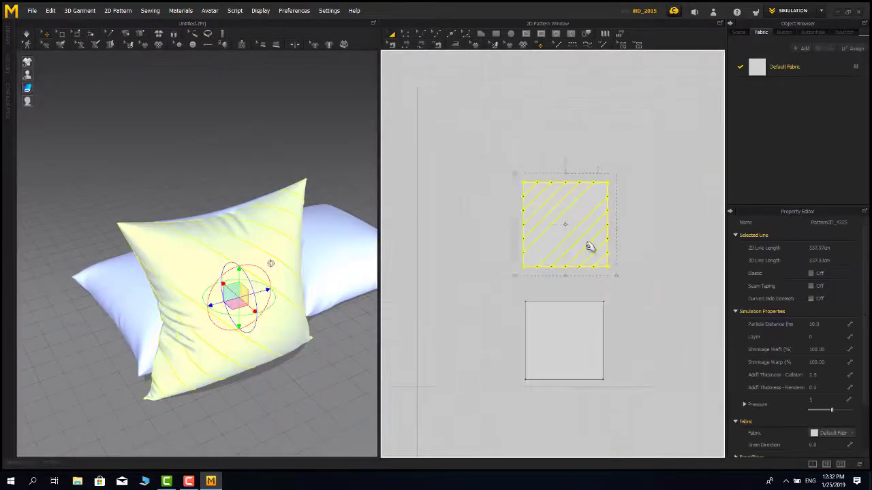
pyautogui.scroll(2, 590, 246)
pyautogui.click(608, 128)
pyautogui.scroll(3, 598, 206)
pyautogui.rightClick(435, 127)
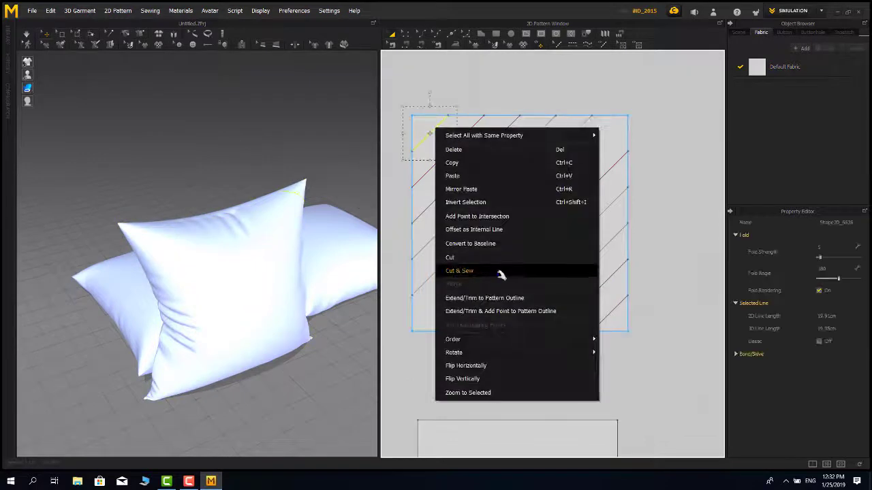
pyautogui.click(499, 271)
pyautogui.rightClick(467, 132)
pyautogui.click(496, 277)
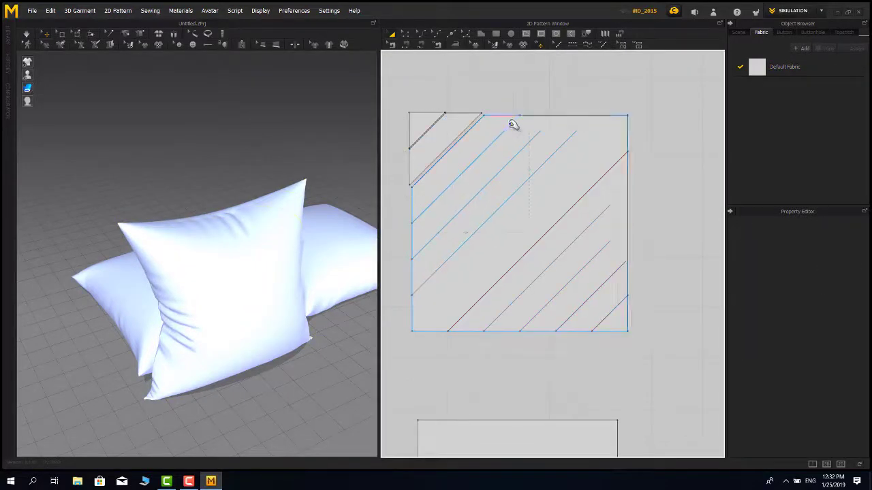
pyautogui.rightClick(509, 124)
pyautogui.click(555, 268)
pyautogui.rightClick(509, 162)
pyautogui.click(546, 306)
pyautogui.rightClick(539, 165)
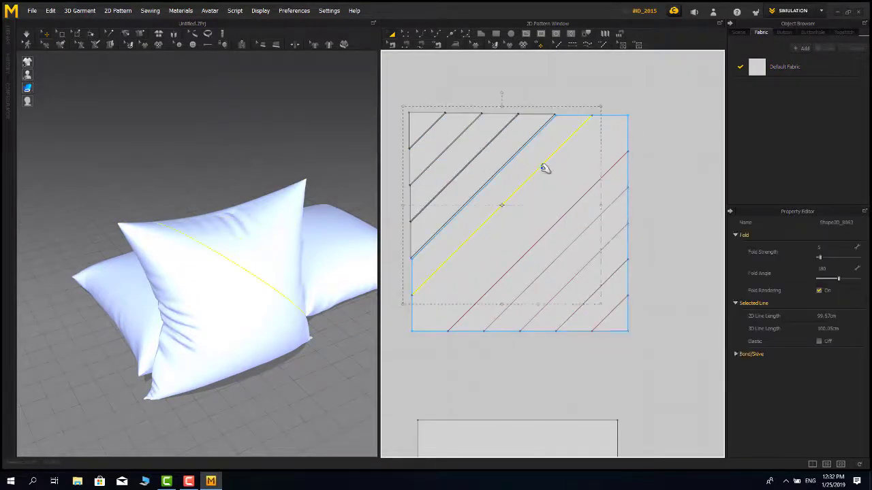
pyautogui.click(572, 311)
# - Cut & Sew the remaining pattern along the five diagonal lines in its lower-right half
pyautogui.rightClick(561, 217)
pyautogui.click(584, 143)
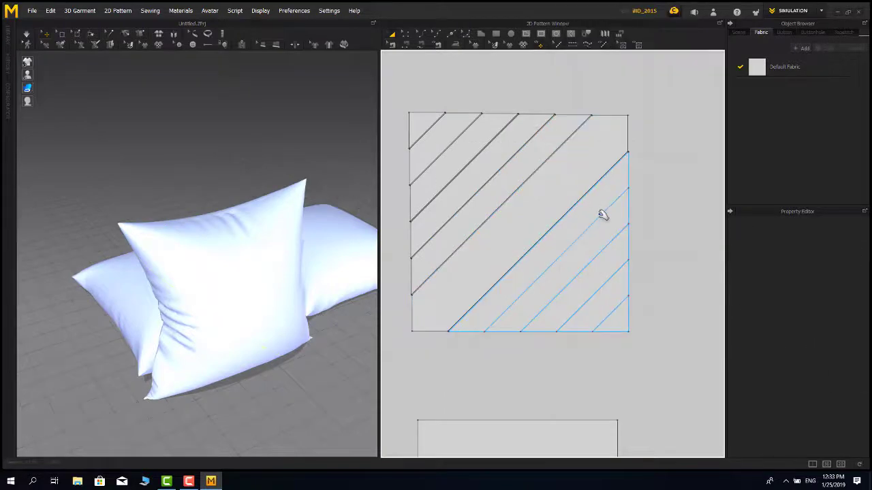
pyautogui.rightClick(602, 216)
pyautogui.click(634, 357)
pyautogui.rightClick(613, 244)
pyautogui.click(645, 143)
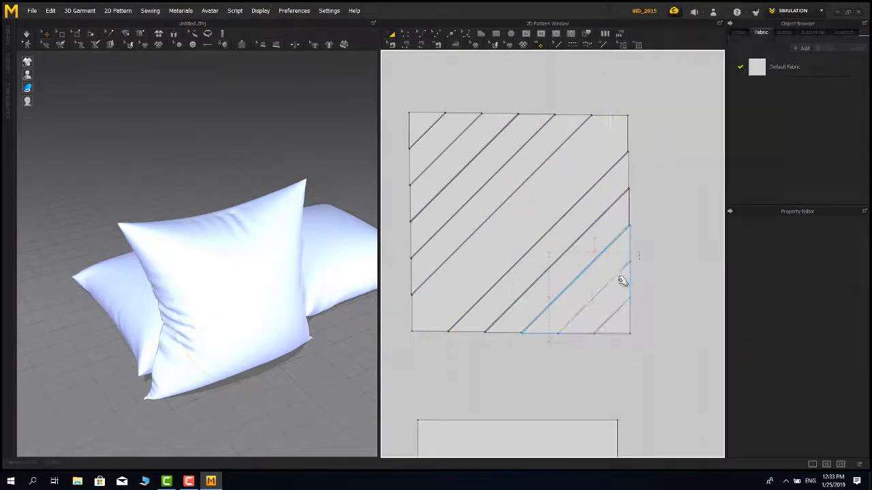
pyautogui.rightClick(618, 273)
pyautogui.click(647, 143)
pyautogui.rightClick(625, 303)
pyautogui.click(650, 172)
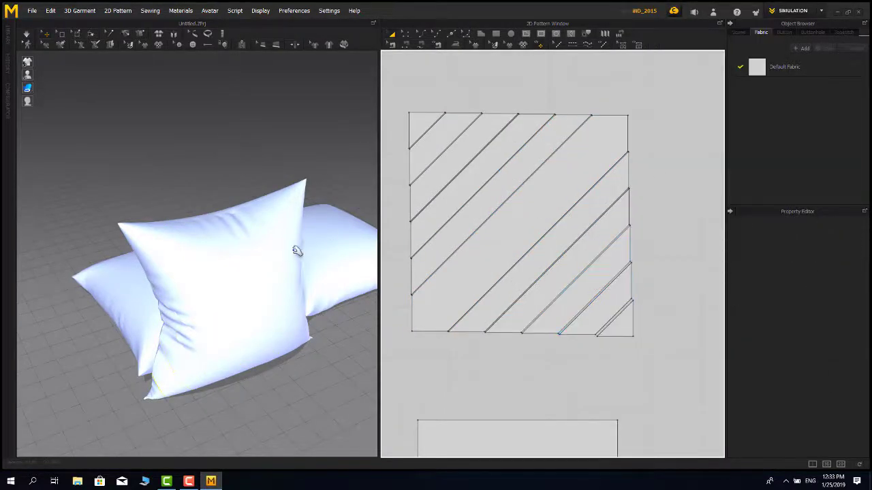
# - Simulate the upright pillow with its front panel cut into diagonal strips
pyautogui.moveTo(373, 349); pyautogui.dragTo(386, 368)
pyautogui.click(338, 188)
pyautogui.moveTo(283, 262); pyautogui.dragTo(339, 240, button='right')
pyautogui.moveTo(433, 237); pyautogui.dragTo(478, 258, button='middle')
pyautogui.scroll(3, 328, 255)
pyautogui.moveTo(328, 254); pyautogui.dragTo(277, 311, button='right')
pyautogui.press('space')
pyautogui.moveTo(491, 359); pyautogui.dragTo(487, 226, button='middle')
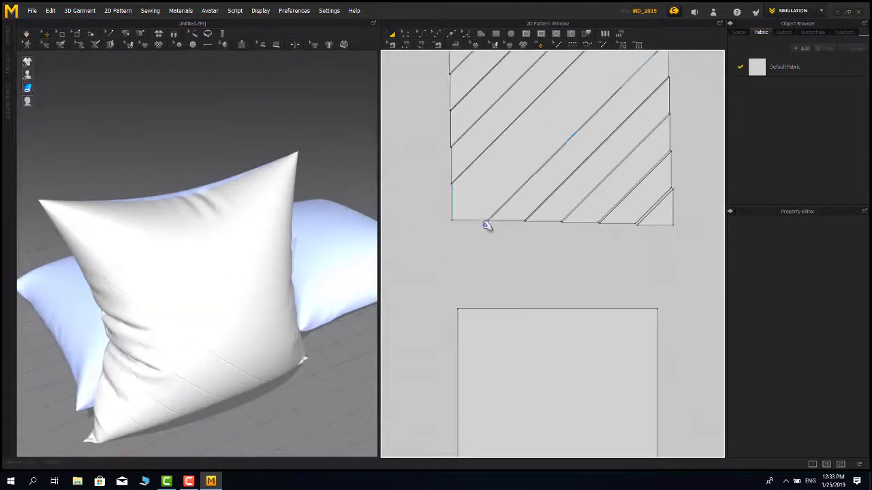
# - Select every other diagonal strip and add a new fabric with a very dark reddish-brown colour
pyautogui.scroll(-5, 487, 226)
pyautogui.moveTo(594, 241); pyautogui.dragTo(580, 317, button='middle')
pyautogui.scroll(2, 558, 251)
pyautogui.scroll(3, 569, 313)
pyautogui.click(562, 299)
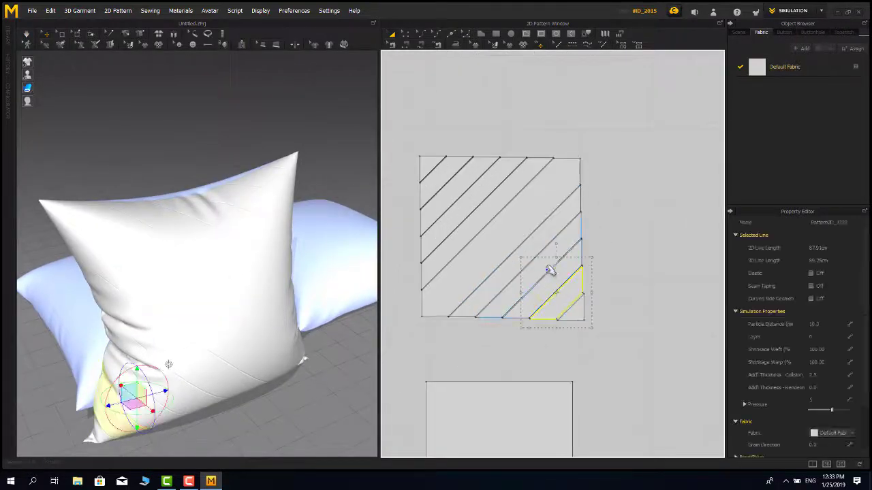
pyautogui.keyDown('shift'); pyautogui.click(546, 268); pyautogui.keyUp('shift')
pyautogui.keyDown('shift'); pyautogui.click(510, 220); pyautogui.keyUp('shift')
pyautogui.keyDown('shift'); pyautogui.click(482, 188); pyautogui.keyUp('shift')
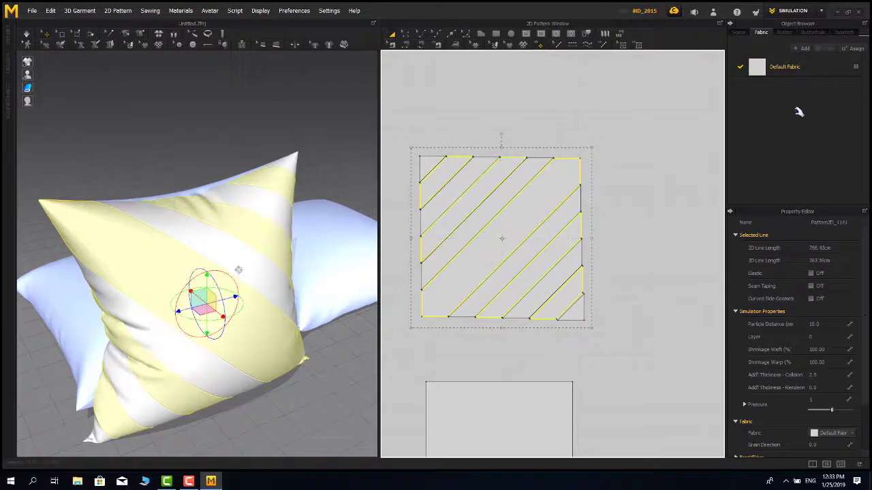
pyautogui.click(802, 48)
pyautogui.click(860, 302)
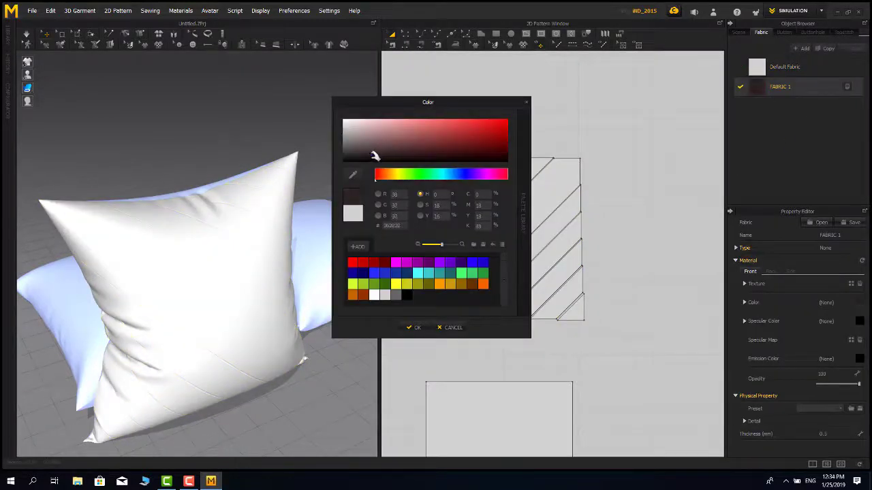
pyautogui.click(414, 327)
# - Select alternate diagonal strips of the front square again and assign FABRIC 1 to them
pyautogui.click(439, 286)
pyautogui.keyDown('shift'); pyautogui.click(543, 259); pyautogui.keyUp('shift')
pyautogui.keyDown('shift'); pyautogui.click(569, 292); pyautogui.keyUp('shift')
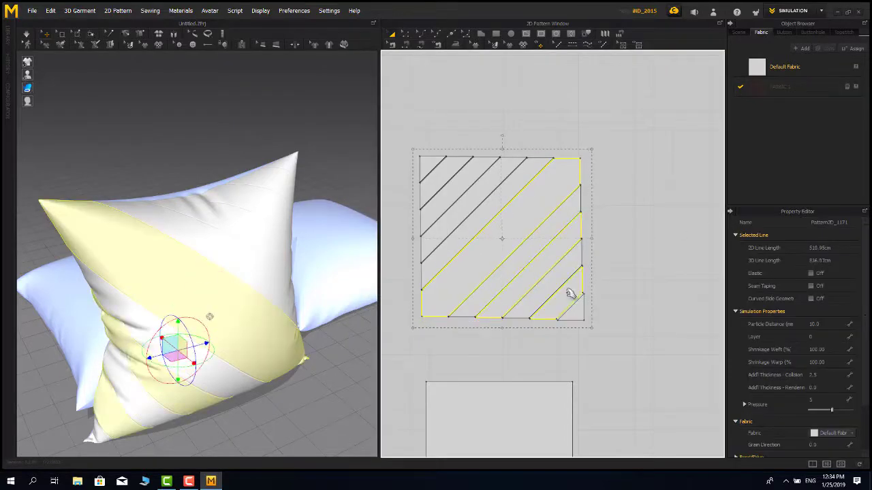
pyautogui.keyDown('shift'); pyautogui.click(466, 204); pyautogui.keyUp('shift')
pyautogui.keyDown('shift'); pyautogui.click(442, 175); pyautogui.keyUp('shift')
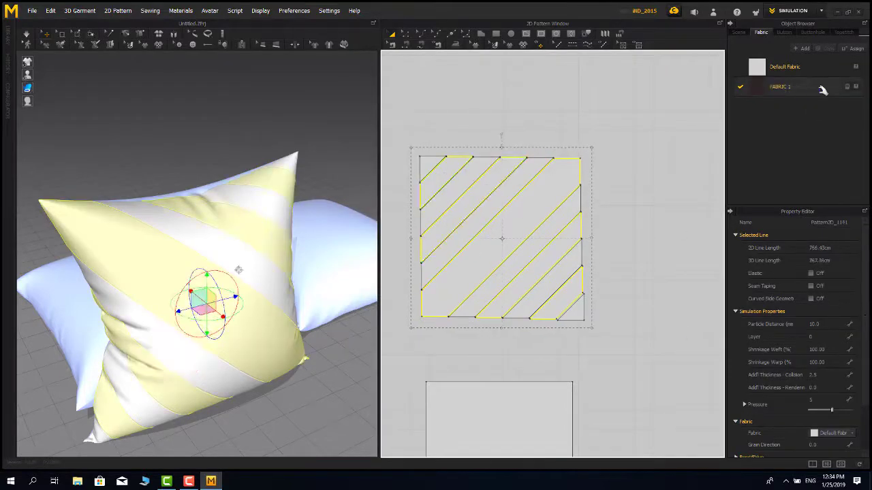
pyautogui.click(856, 86)
# - Examine the striped pillow from several sides and compare it with its striped and plain square patterns
pyautogui.click(351, 172)
pyautogui.scroll(-3, 259, 278)
pyautogui.moveTo(259, 278); pyautogui.dragTo(228, 274, button='right')
pyautogui.scroll(-2, 485, 360)
pyautogui.moveTo(484, 359); pyautogui.dragTo(503, 255, button='middle')
pyautogui.moveTo(603, 263); pyautogui.dragTo(422, 416)
pyautogui.moveTo(178, 228); pyautogui.dragTo(320, 225, button='right')
pyautogui.click(299, 115)
pyautogui.moveTo(341, 191); pyautogui.dragTo(264, 229, button='right')
pyautogui.scroll(2, 504, 248)
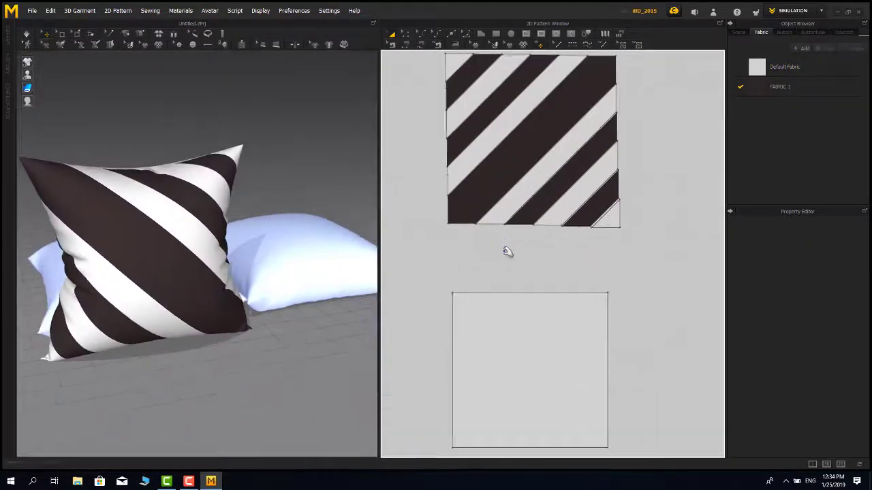
pyautogui.scroll(-3, 533, 234)
pyautogui.moveTo(594, 213); pyautogui.dragTo(589, 242, button='middle')
pyautogui.scroll(2, 561, 190)
pyautogui.moveTo(558, 195); pyautogui.dragTo(588, 217, button='middle')
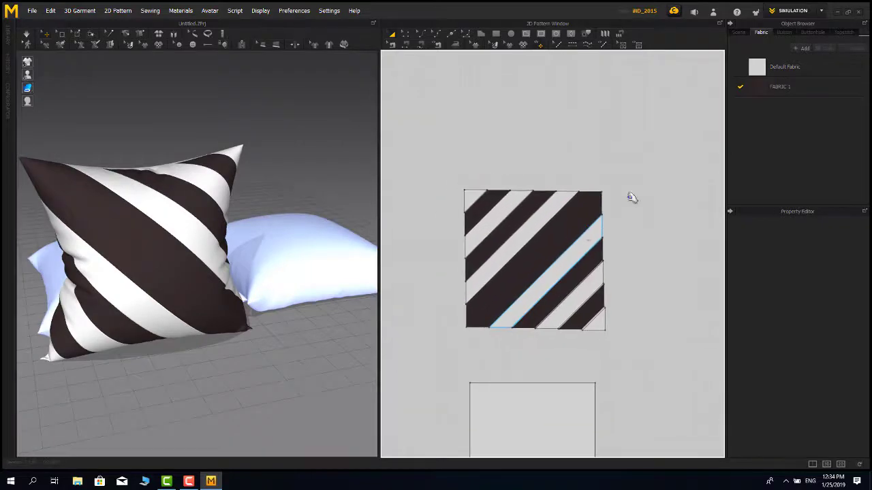
# - Try pasting a copy of the whole striped square above the original, and delete that copy
pyautogui.moveTo(629, 195); pyautogui.dragTo(454, 332)
pyautogui.moveTo(588, 260); pyautogui.dragTo(560, 308, button='middle')
pyautogui.hotkey('ctrl', 'c')
pyautogui.hotkey('ctrl', 'v')
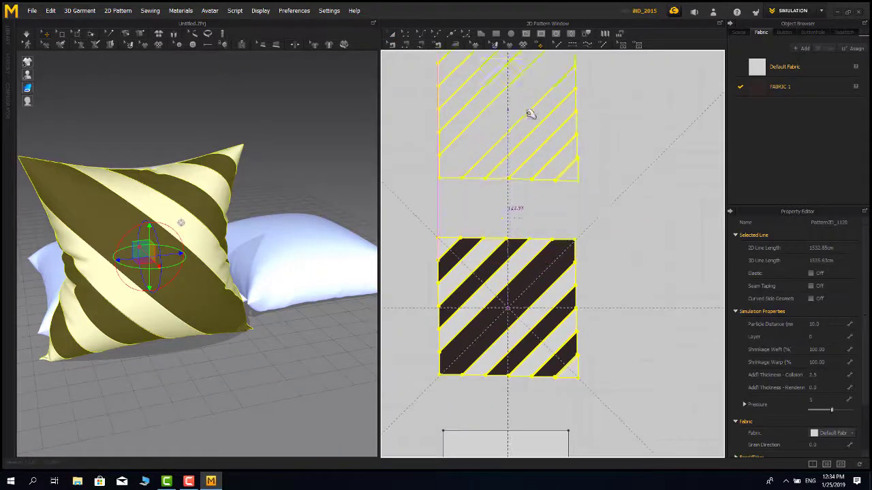
pyautogui.keyDown('shift'); pyautogui.click(532, 128); pyautogui.keyUp('shift')
pyautogui.moveTo(585, 430); pyautogui.dragTo(605, 331, button='middle')
pyautogui.scroll(1, 606, 331)
pyautogui.scroll(-3, 605, 331)
pyautogui.press('Delete')
# - Make a layer clone of the striped square and place it directly above the original pattern
pyautogui.moveTo(642, 224); pyautogui.dragTo(509, 318)
pyautogui.rightClick(577, 261)
pyautogui.click(644, 250)
pyautogui.click(579, 184)
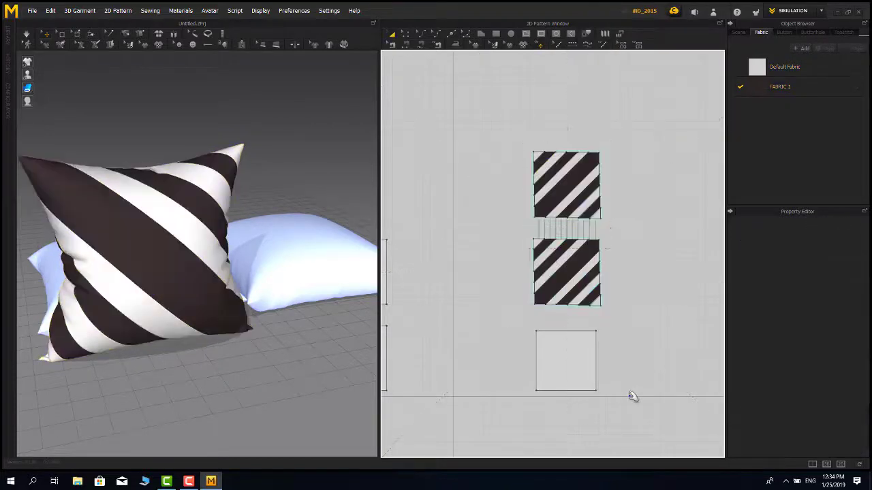
# - Try moving the original striped panel away from its cloned layer in 3D, and undo the move
pyautogui.scroll(-2, 247, 228)
pyautogui.moveTo(246, 228)
pyautogui.mouseDown(button='right')
pyautogui.moveTo(297, 229)
pyautogui.moveTo(249, 235)
pyautogui.mouseUp(button='right')
pyautogui.scroll(2, 598, 180)
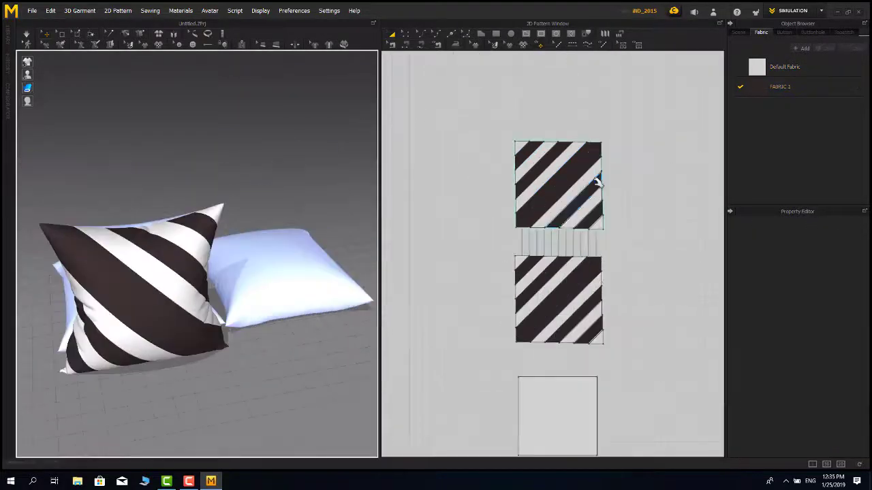
pyautogui.moveTo(606, 256); pyautogui.dragTo(509, 344)
pyautogui.moveTo(208, 276); pyautogui.dragTo(228, 321, button='right')
pyautogui.scroll(2, 229, 321)
pyautogui.moveTo(228, 322); pyautogui.dragTo(229, 274, button='middle')
pyautogui.moveTo(255, 296); pyautogui.dragTo(343, 334)
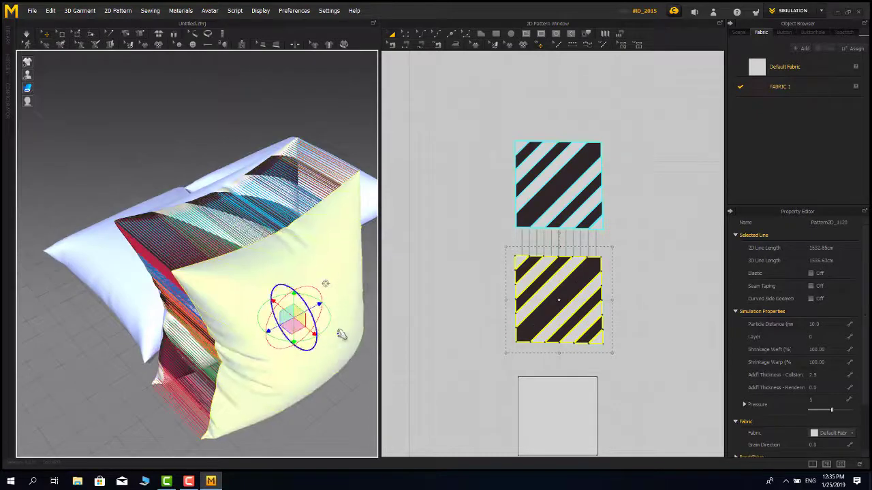
pyautogui.hotkey('ctrl', 'z')
pyautogui.click(438, 247)
# - Set the cloned striped square's pressure to 1 and particle distance to 8, and increase its shrinkage weft
pyautogui.scroll(3, 606, 75)
pyautogui.moveTo(229, 272); pyautogui.dragTo(223, 322, button='right')
pyautogui.scroll(3, 221, 326)
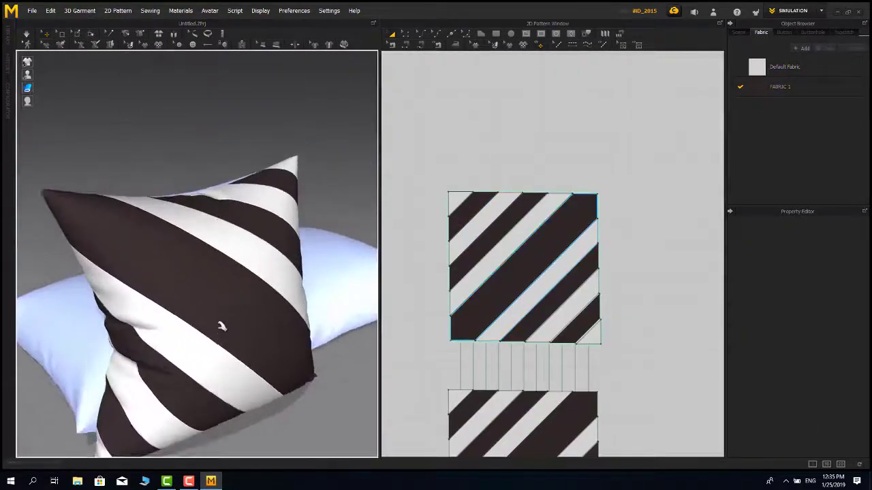
pyautogui.moveTo(220, 326); pyautogui.dragTo(224, 294, button='middle')
pyautogui.moveTo(646, 151); pyautogui.dragTo(440, 352)
pyautogui.click(815, 399)
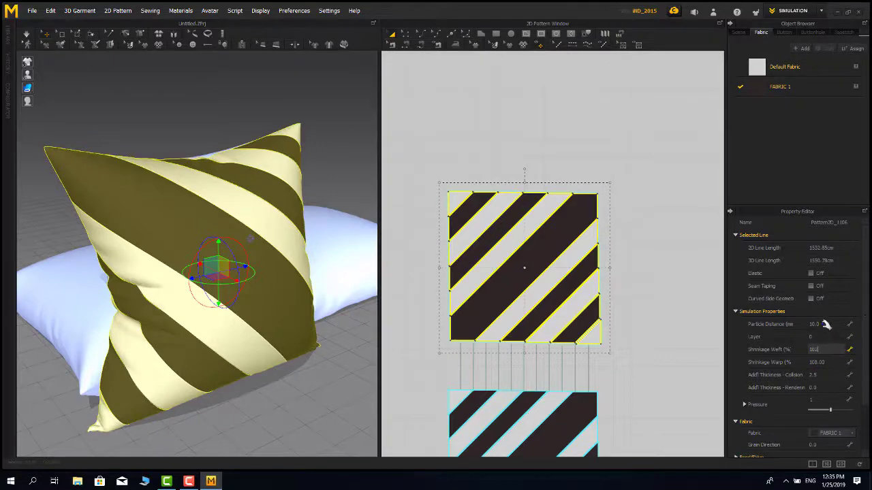
# - Check the properties of FABRIC 1 and the Default Fabric, simulate the layered pillow, and examine its wrinkles
pyautogui.click(780, 87)
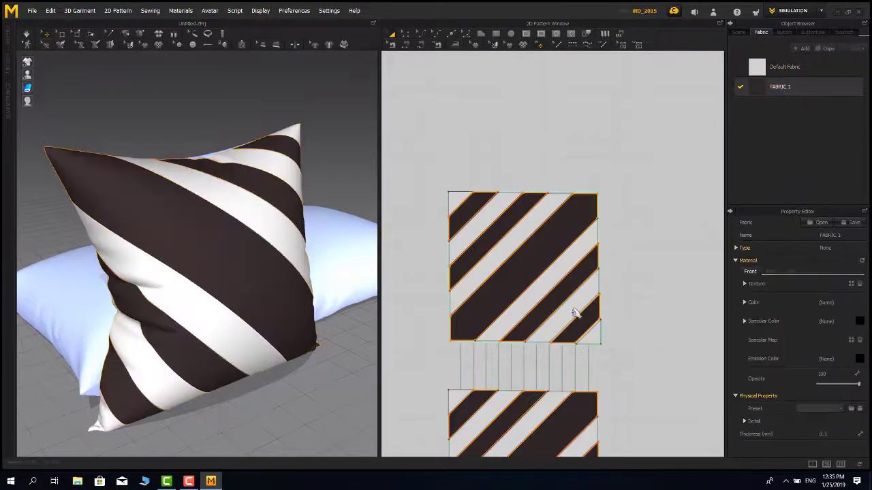
pyautogui.click(772, 66)
pyautogui.click(350, 109)
pyautogui.moveTo(316, 254); pyautogui.dragTo(351, 165, button='right')
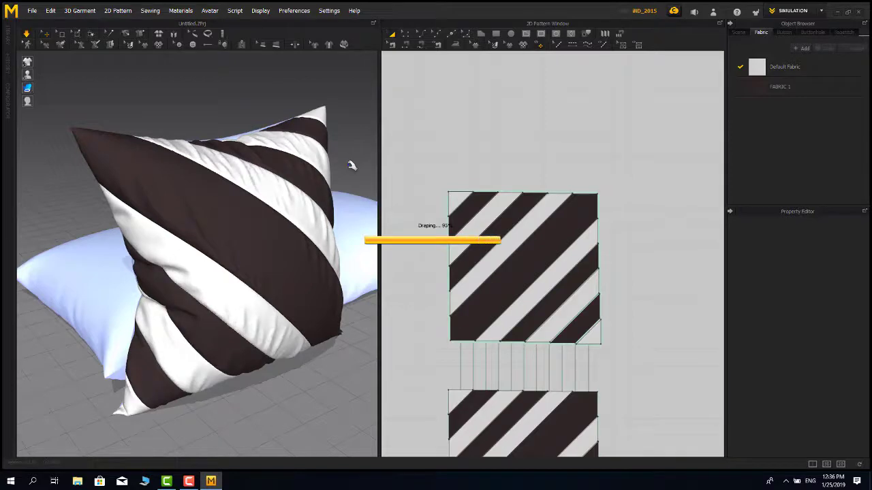
pyautogui.moveTo(311, 220); pyautogui.dragTo(214, 255, button='right')
pyautogui.scroll(4, 302, 231)
pyautogui.scroll(-6, 301, 232)
pyautogui.scroll(5, 214, 255)
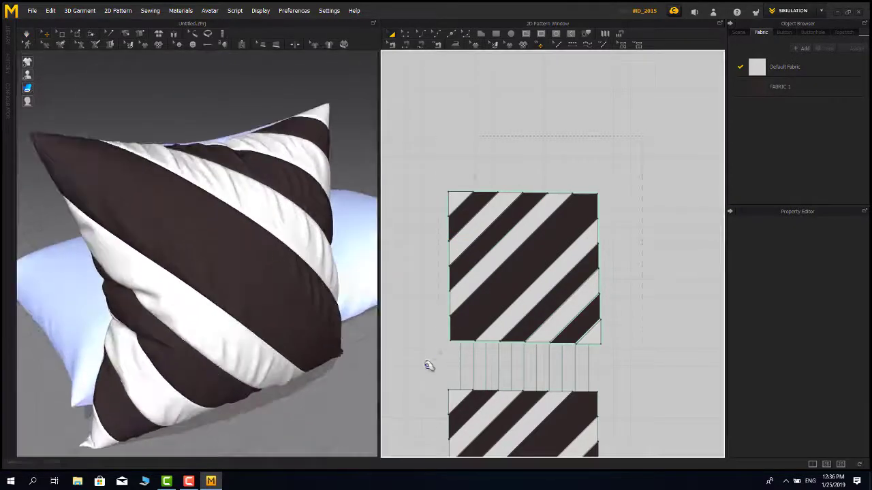
# - Set the cloned striped square's shrinkage weft to 102% and change its shrinkage warp, and inspect the pillow
pyautogui.moveTo(642, 136); pyautogui.dragTo(426, 362)
pyautogui.click(822, 349)
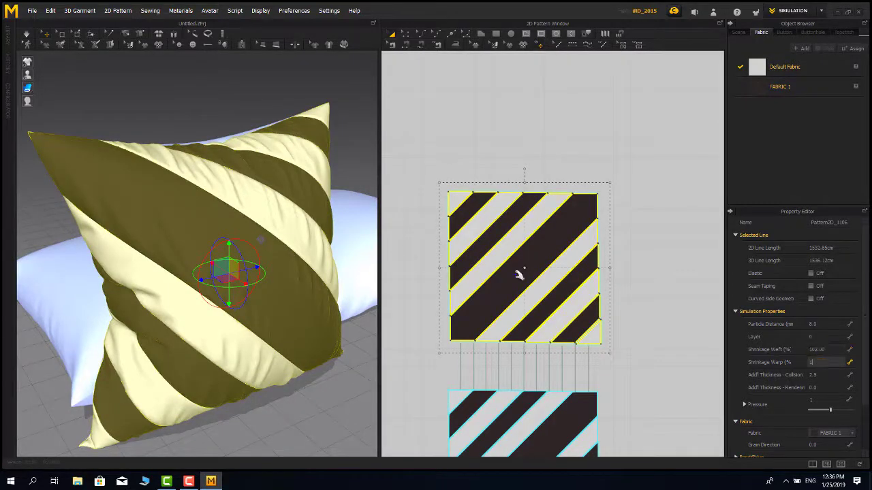
pyautogui.click(347, 157)
pyautogui.scroll(-6, 286, 247)
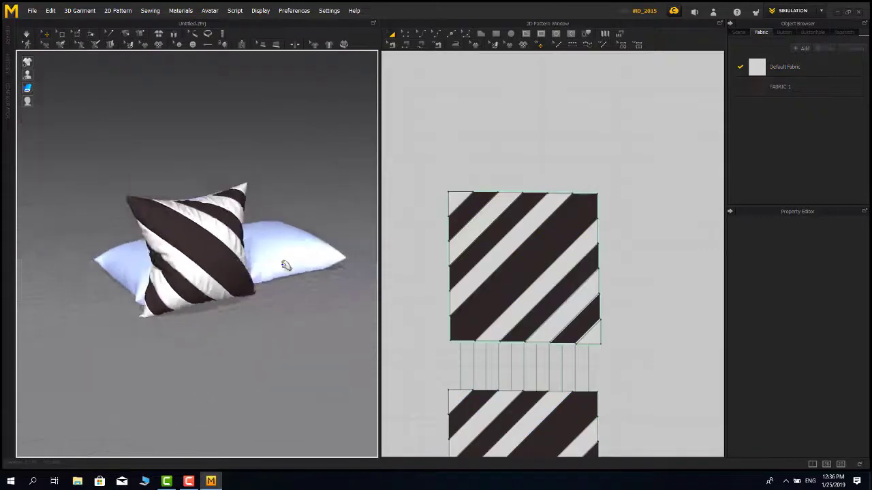
pyautogui.scroll(6, 220, 252)
pyautogui.moveTo(220, 253); pyautogui.dragTo(220, 287, button='middle')
pyautogui.scroll(-6, 599, 217)
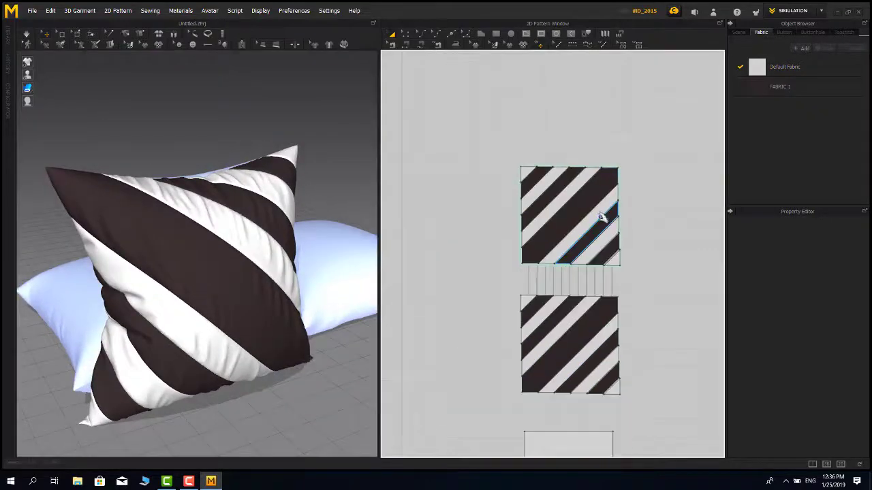
# - Adjust the pressure of the plain back square and of the cloned striped square
pyautogui.moveTo(631, 146); pyautogui.dragTo(504, 404)
pyautogui.click(315, 356)
pyautogui.scroll(-4, 316, 360)
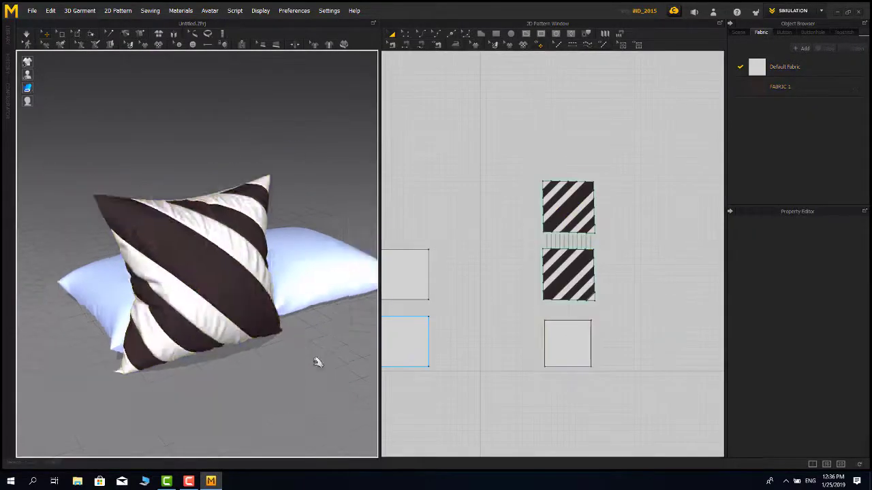
pyautogui.moveTo(317, 361); pyautogui.dragTo(298, 360, button='right')
pyautogui.moveTo(536, 316); pyautogui.dragTo(534, 313)
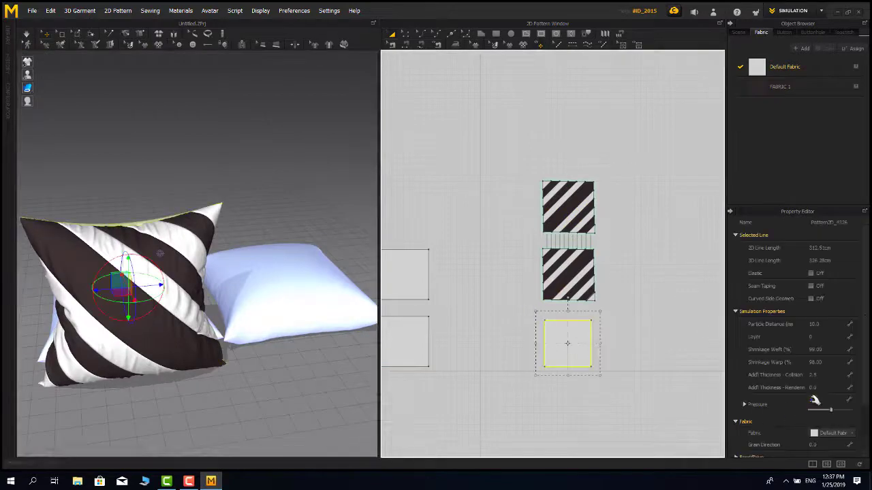
pyautogui.click(815, 399)
pyautogui.click(559, 362)
pyautogui.moveTo(618, 304); pyautogui.dragTo(519, 245)
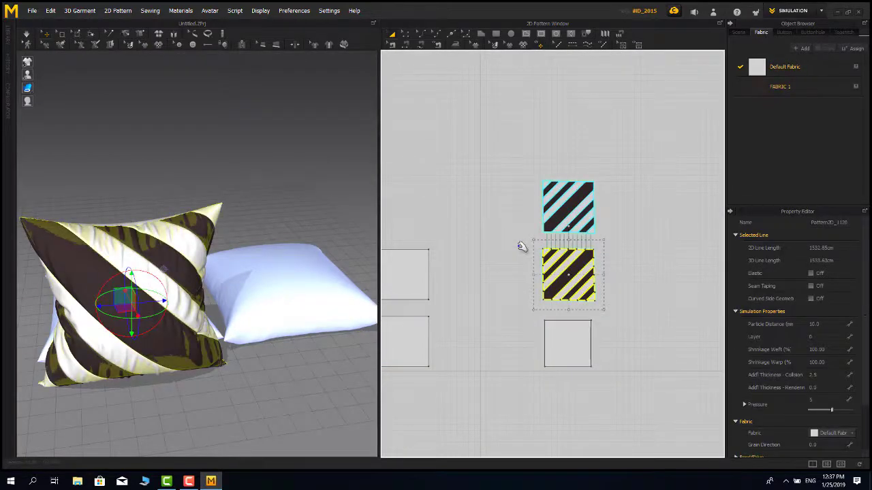
pyautogui.moveTo(629, 151); pyautogui.dragTo(521, 238)
pyautogui.click(828, 399)
# - Copy the striped pillow's three patterns, paste them beside the originals, and bring the copied pillow close to the first one in 3D
pyautogui.moveTo(657, 146); pyautogui.dragTo(513, 407)
pyautogui.hotkey('ctrl', 'v')
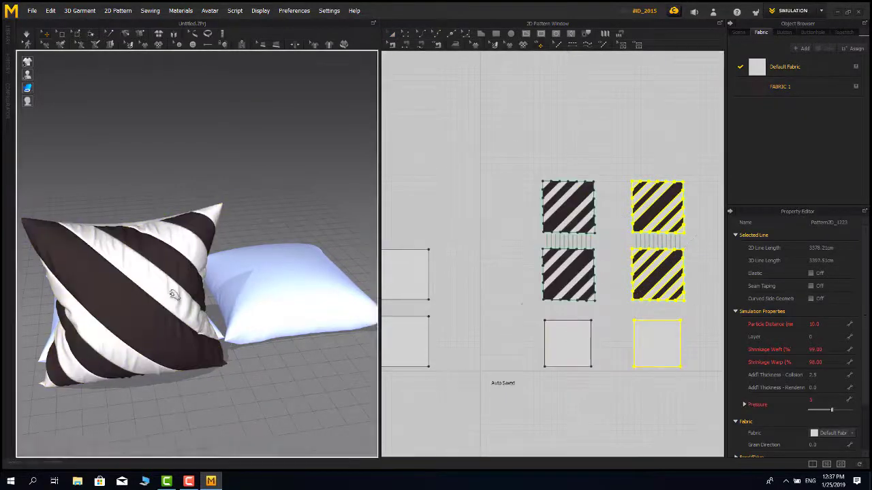
pyautogui.scroll(-7, 274, 261)
pyautogui.click(221, 328)
pyautogui.moveTo(222, 327); pyautogui.dragTo(284, 327, button='right')
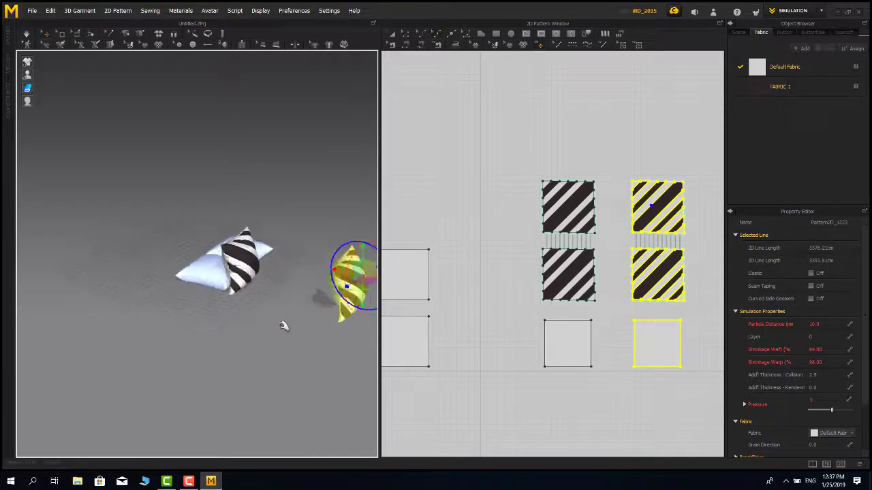
pyautogui.moveTo(284, 327); pyautogui.dragTo(260, 357, button='middle')
pyautogui.moveTo(349, 290); pyautogui.dragTo(274, 280)
pyautogui.scroll(5, 267, 327)
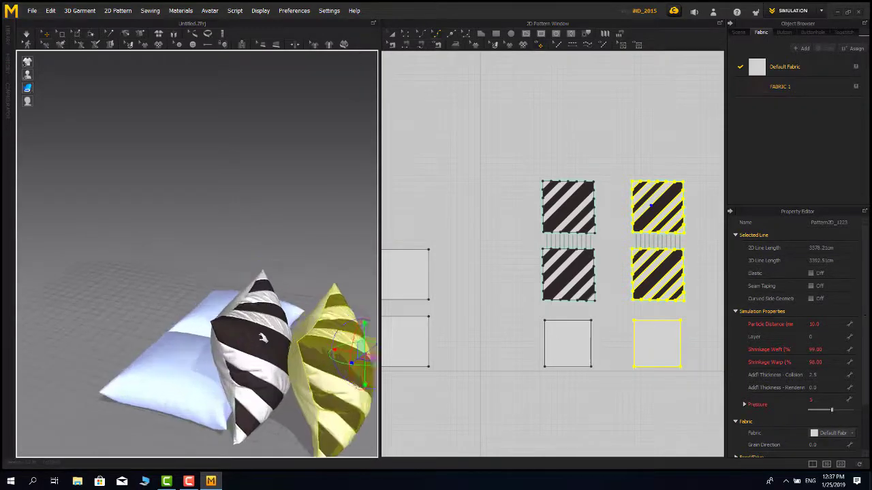
# - Shift the copied pillow in 3D so that it stands just in front of the original striped pillow
pyautogui.moveTo(265, 335); pyautogui.dragTo(243, 329, button='right')
pyautogui.scroll(5, 224, 293)
pyautogui.moveTo(218, 286); pyautogui.dragTo(214, 171, button='middle')
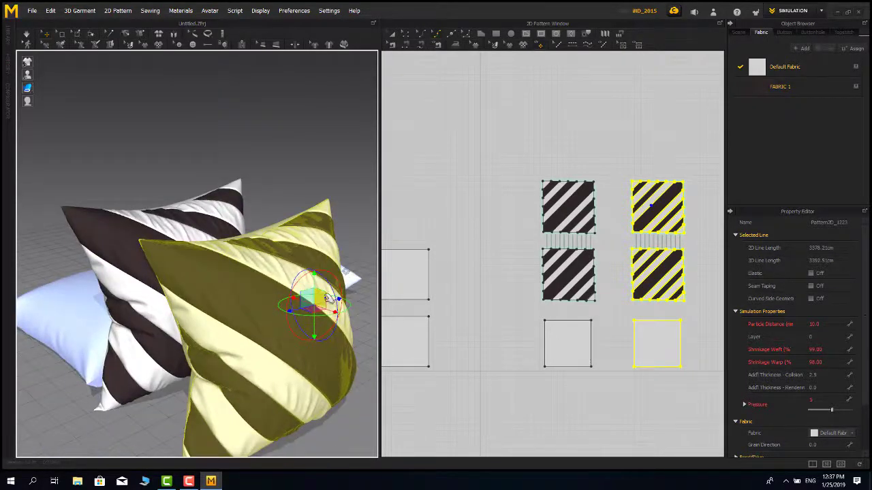
pyautogui.moveTo(329, 298); pyautogui.dragTo(276, 280)
pyautogui.moveTo(276, 280); pyautogui.dragTo(295, 321, button='right')
pyautogui.moveTo(295, 320); pyautogui.dragTo(244, 320, button='middle')
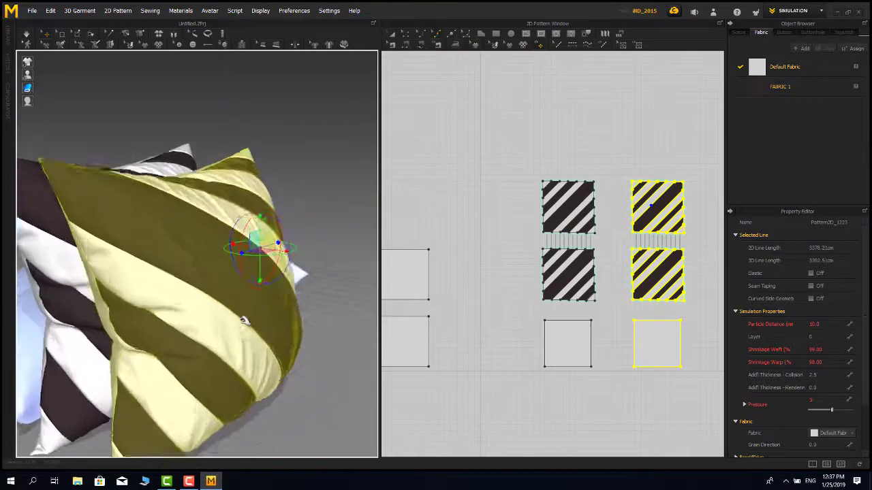
pyautogui.moveTo(245, 320); pyautogui.dragTo(262, 450, button='right')
pyautogui.moveTo(262, 451); pyautogui.dragTo(307, 414, button='middle')
pyautogui.moveTo(320, 395); pyautogui.dragTo(357, 360)
# - Refine the copied pillow's 3D position, leaving a small gap between it and the original striped pillow
pyautogui.moveTo(257, 333); pyautogui.dragTo(156, 243, button='right')
pyautogui.scroll(-4, 210, 294)
pyautogui.moveTo(211, 293); pyautogui.dragTo(260, 357, button='middle')
pyautogui.scroll(3, 260, 357)
pyautogui.moveTo(260, 356); pyautogui.dragTo(270, 317, button='right')
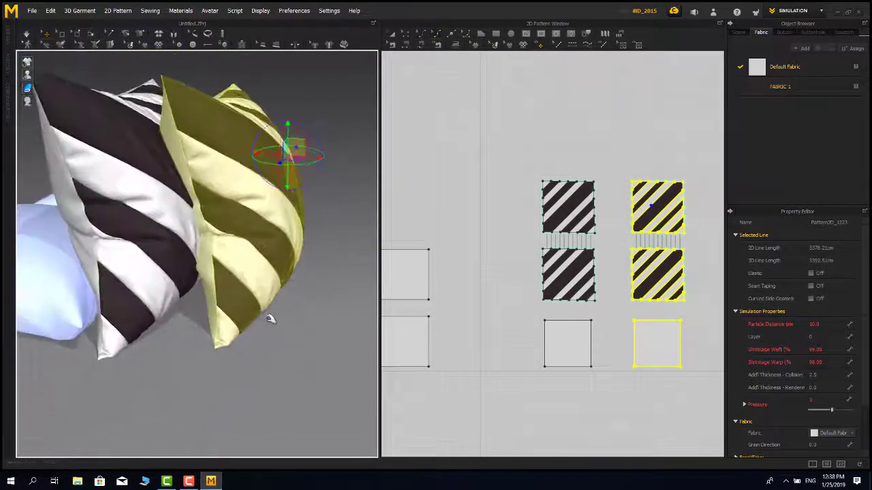
pyautogui.moveTo(271, 317); pyautogui.dragTo(259, 370, button='middle')
pyautogui.moveTo(258, 370); pyautogui.dragTo(250, 390, button='right')
pyautogui.moveTo(295, 210); pyautogui.dragTo(326, 186)
pyautogui.click(538, 366)
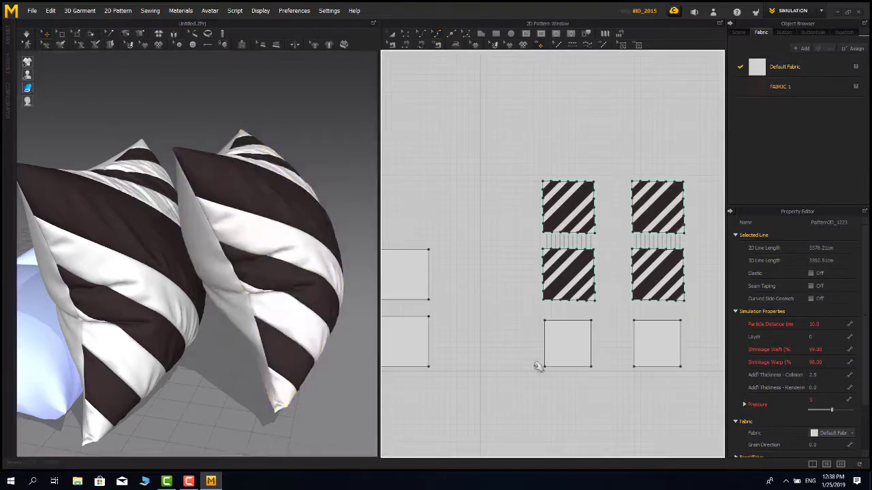
# - Freeze all three patterns of the original striped pillow
pyautogui.click(391, 33)
pyautogui.moveTo(603, 159); pyautogui.dragTo(520, 400)
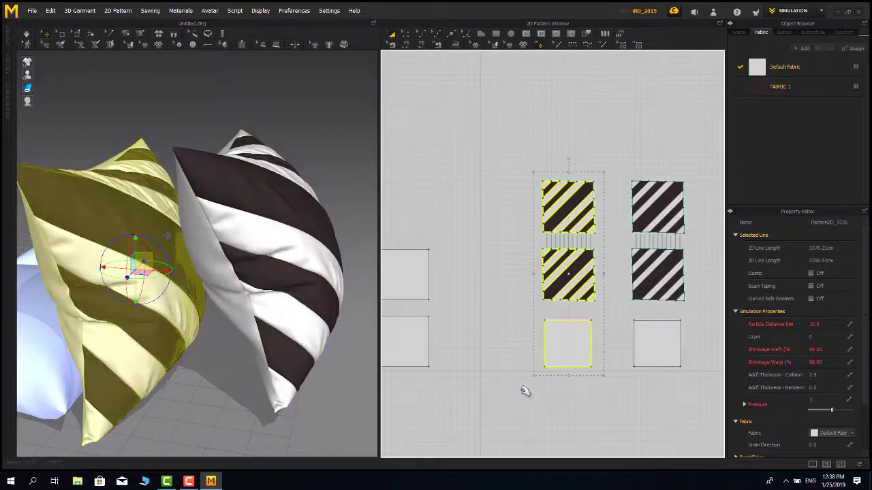
pyautogui.hotkey('ctrl', 'k')
# - Nudge the copied pillow in 3D beside the frozen one, and simulate it
pyautogui.moveTo(696, 140); pyautogui.dragTo(616, 395)
pyautogui.scroll(-3, 286, 170)
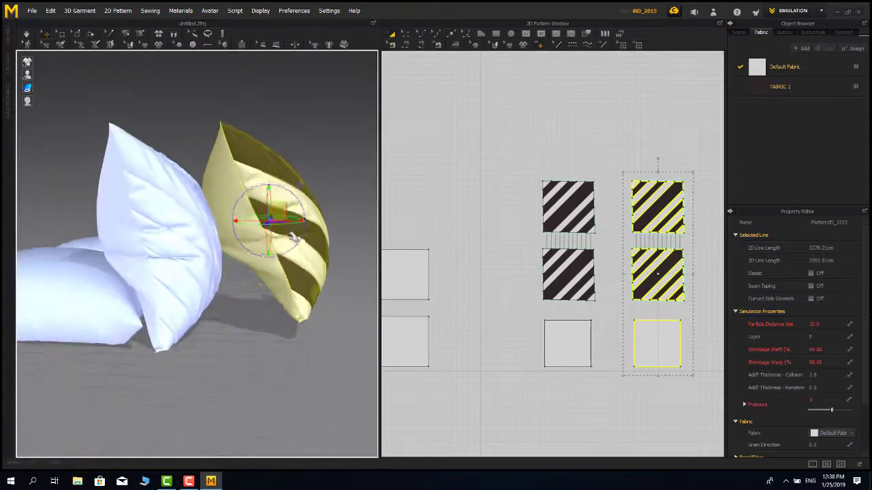
pyautogui.moveTo(287, 178); pyautogui.dragTo(297, 207, button='right')
pyautogui.moveTo(297, 206); pyautogui.dragTo(292, 216)
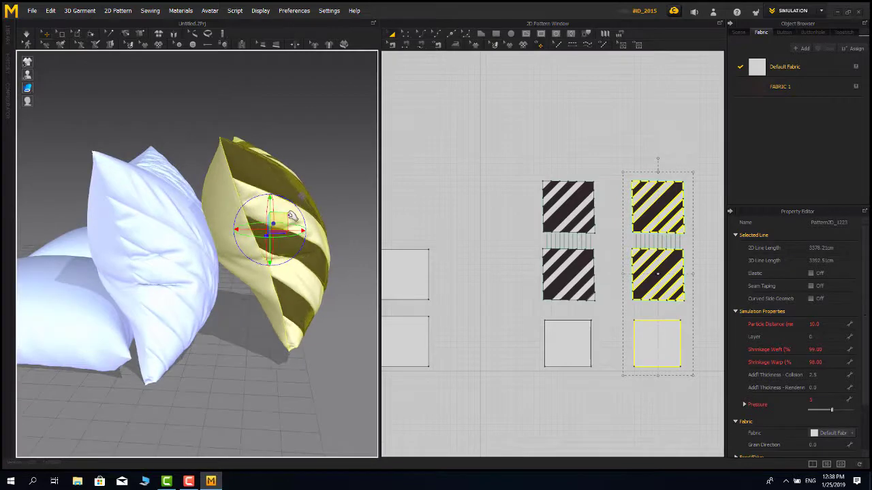
pyautogui.click(319, 124)
pyautogui.press('space')
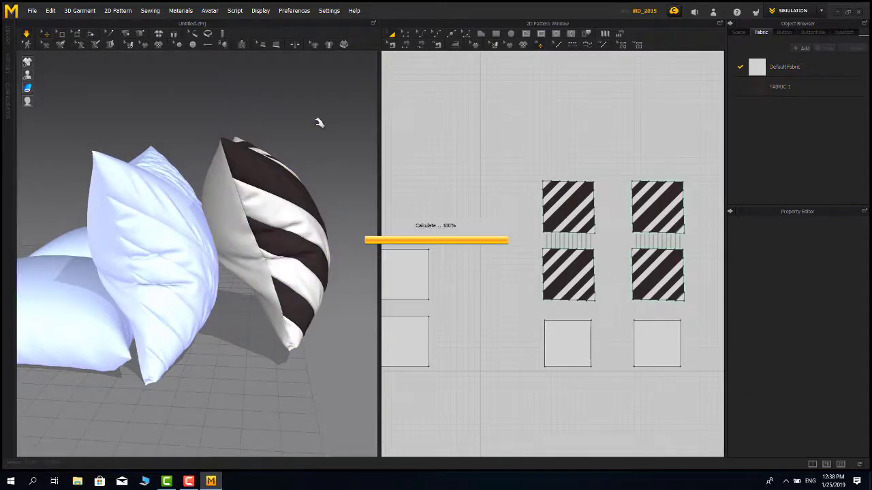
pyautogui.press('space')
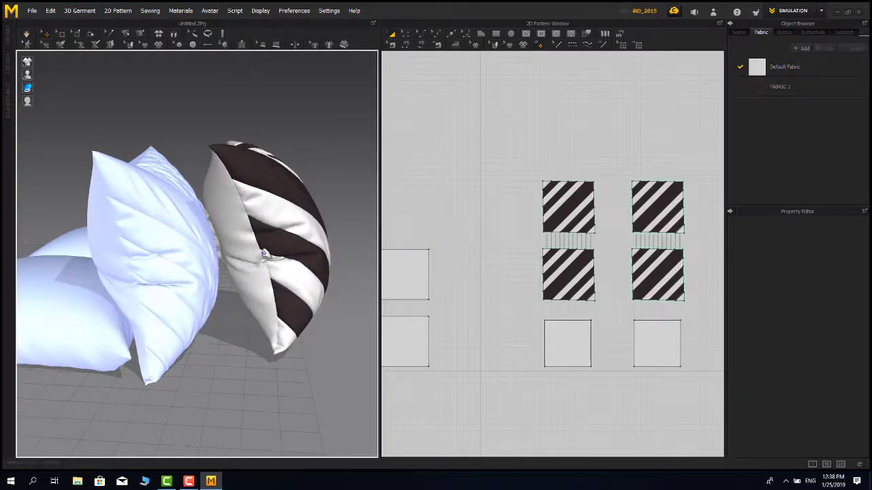
# - Select all three patterns of the copied striped pillow and slightly adjust its 3D position next to the frozen pillow
pyautogui.moveTo(264, 254); pyautogui.dragTo(289, 252, button='right')
pyautogui.moveTo(706, 161); pyautogui.dragTo(621, 398)
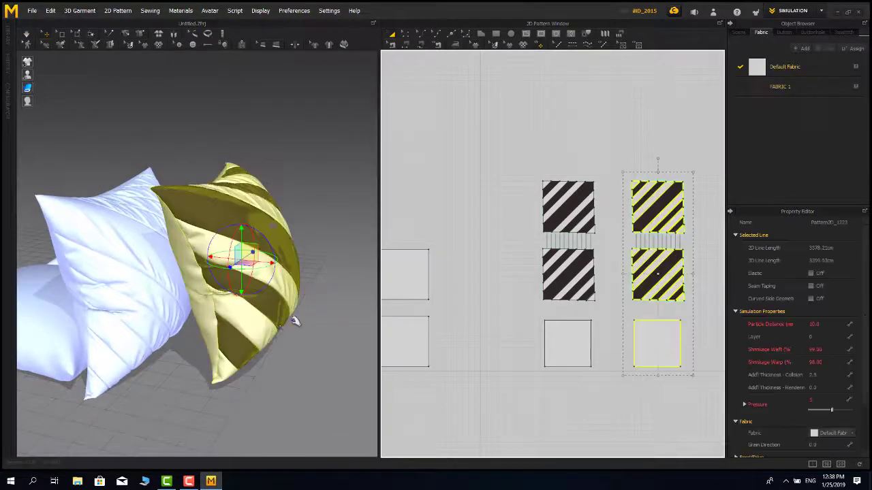
pyautogui.scroll(-3, 293, 321)
pyautogui.moveTo(231, 264); pyautogui.dragTo(286, 254, button='right')
pyautogui.scroll(4, 286, 249)
pyautogui.moveTo(293, 206)
pyautogui.mouseDown()
pyautogui.moveTo(310, 215)
pyautogui.moveTo(285, 230)
pyautogui.moveTo(296, 212)
pyautogui.mouseUp()
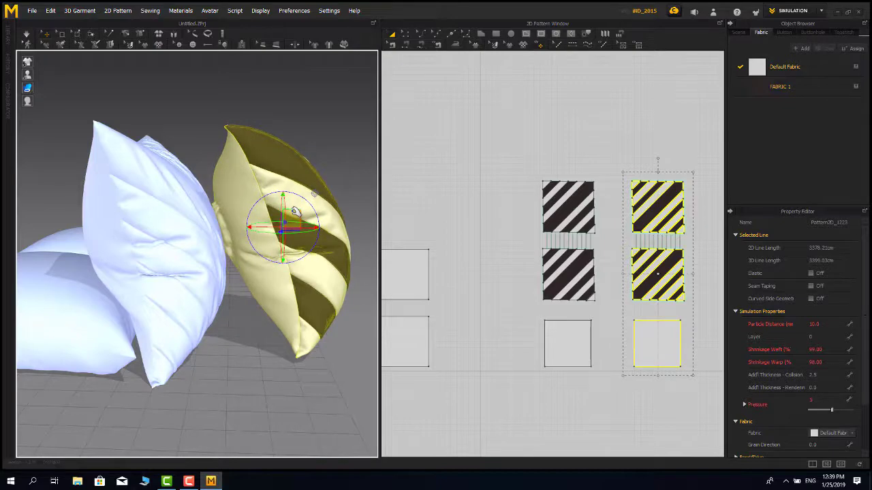
# - Simulate the repositioned striped copy until it settles in front of the frozen pillows, and stop the simulation
pyautogui.moveTo(296, 212); pyautogui.dragTo(311, 231, button='right')
pyautogui.scroll(2, 295, 220)
pyautogui.press('space')
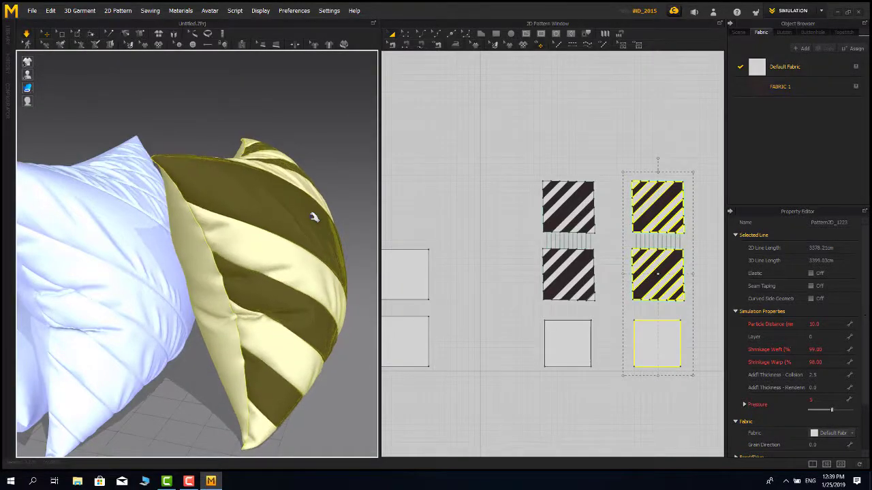
pyautogui.press('space')
pyautogui.moveTo(311, 224); pyautogui.dragTo(187, 295, button='right')
pyautogui.scroll(-3, 338, 257)
pyautogui.scroll(-3, 298, 245)
pyautogui.moveTo(187, 296); pyautogui.dragTo(266, 295, button='middle')
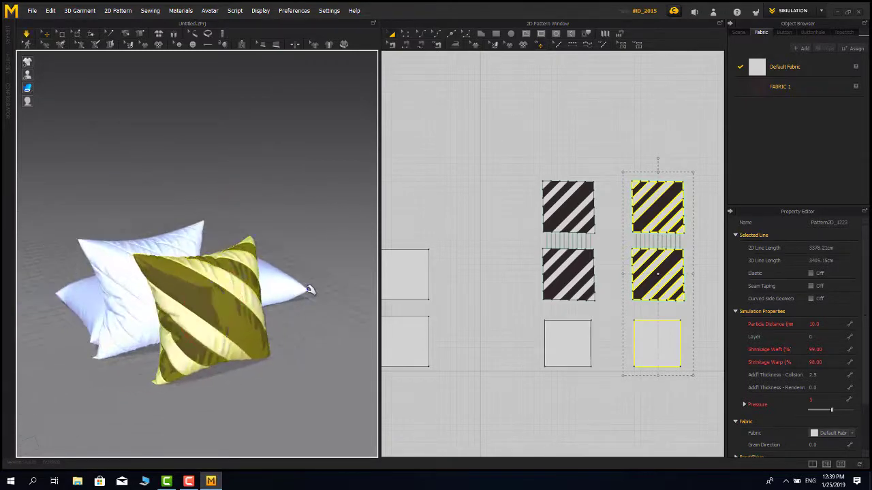
pyautogui.press('space')
pyautogui.scroll(-3, 321, 296)
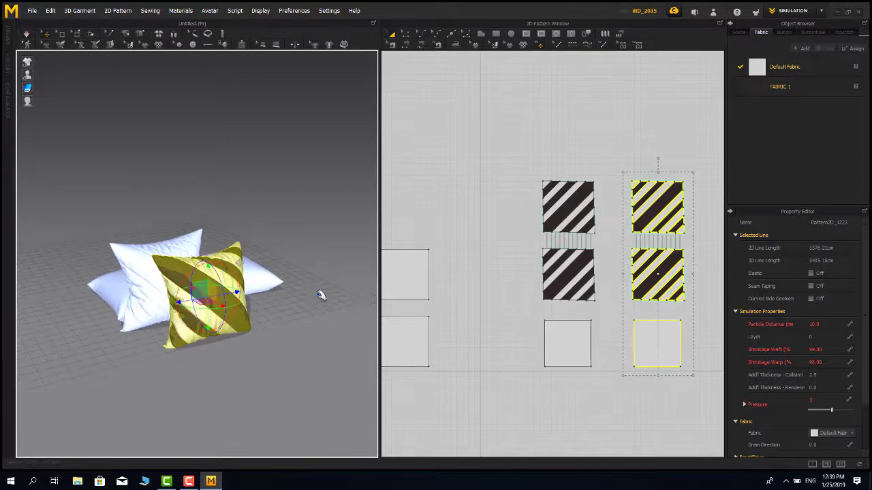
# - Freeze the copied striped pillow's patterns
pyautogui.moveTo(321, 296); pyautogui.dragTo(204, 294, button='right')
pyautogui.scroll(4, 204, 294)
pyautogui.moveTo(204, 294); pyautogui.dragTo(223, 278, button='middle')
pyautogui.moveTo(694, 174); pyautogui.dragTo(491, 437)
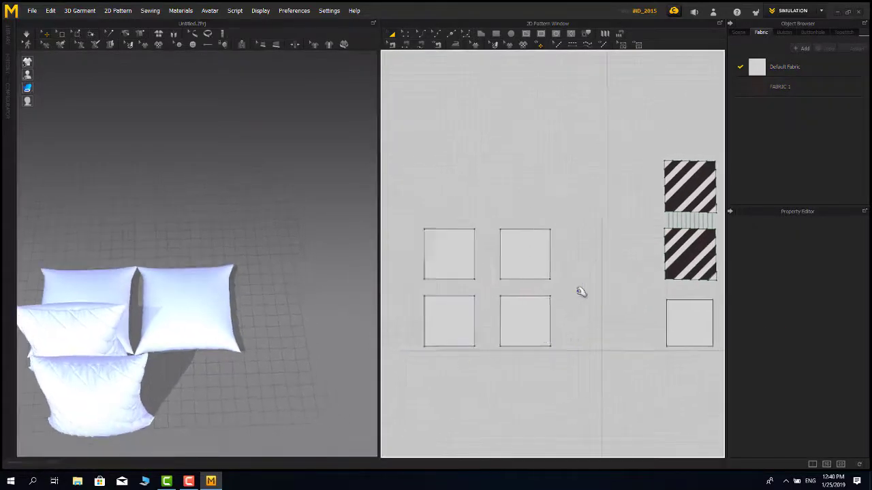
# - Duplicate a plain flat pillow's two patterns and lay the copy in 3D in line beside the two flat pillows
pyautogui.moveTo(490, 429); pyautogui.dragTo(512, 360)
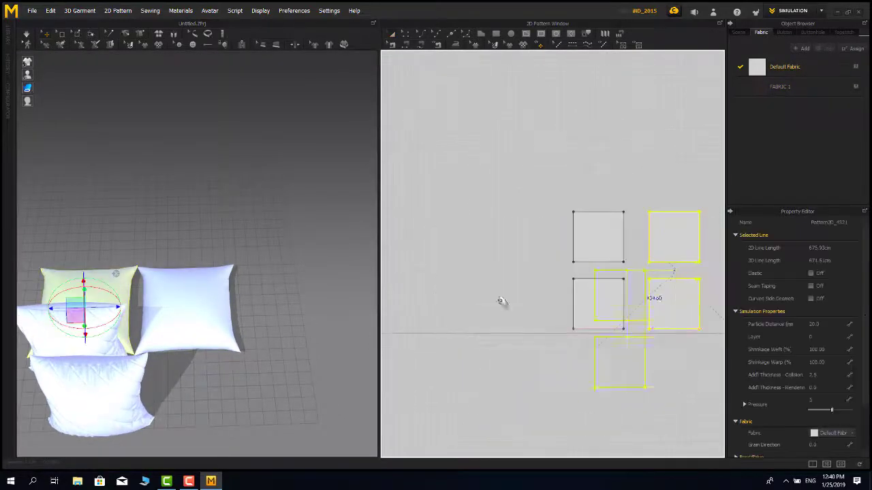
pyautogui.click(191, 290)
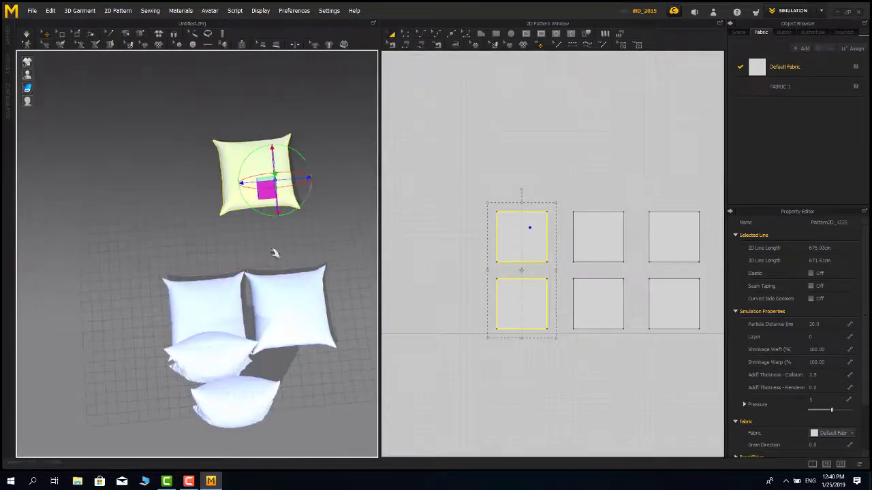
pyautogui.moveTo(275, 254); pyautogui.dragTo(133, 351)
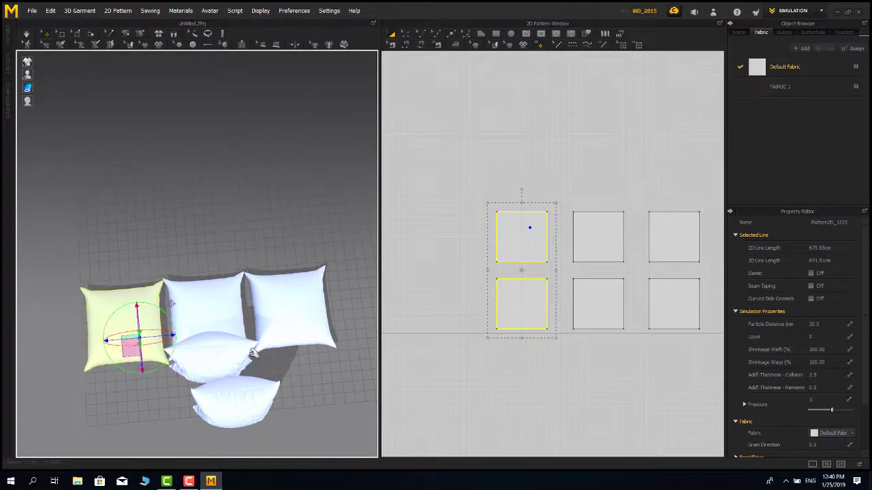
pyautogui.moveTo(254, 352); pyautogui.dragTo(238, 272, button='right')
pyautogui.click(455, 277)
pyautogui.moveTo(455, 277); pyautogui.dragTo(427, 292, button='middle')
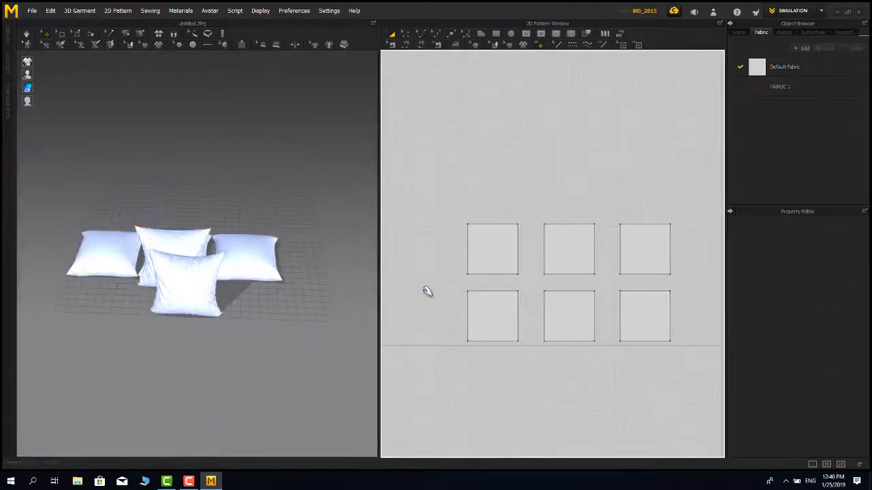
# - Copy a plain flat pillow's two patterns and paste them in 2D beside the copied striped patterns
pyautogui.moveTo(485, 312); pyautogui.dragTo(386, 341, button='middle')
pyautogui.scroll(-3, 487, 266)
pyautogui.scroll(2, 542, 263)
pyautogui.moveTo(545, 260); pyautogui.dragTo(668, 229, button='middle')
pyautogui.moveTo(467, 219); pyautogui.dragTo(395, 354)
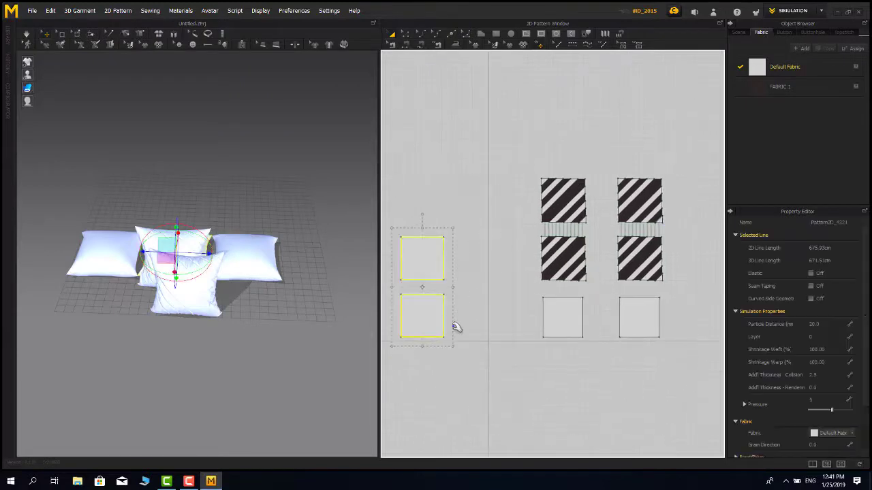
pyautogui.hotkey('ctrl', 'c')
pyautogui.hotkey('ctrl', 'v')
pyautogui.moveTo(713, 287); pyautogui.dragTo(625, 291, button='middle')
pyautogui.click(637, 292)
# - Move the pasted plain pillow in 3D out of the pile onto free space in front of the other pillows
pyautogui.scroll(-5, 257, 273)
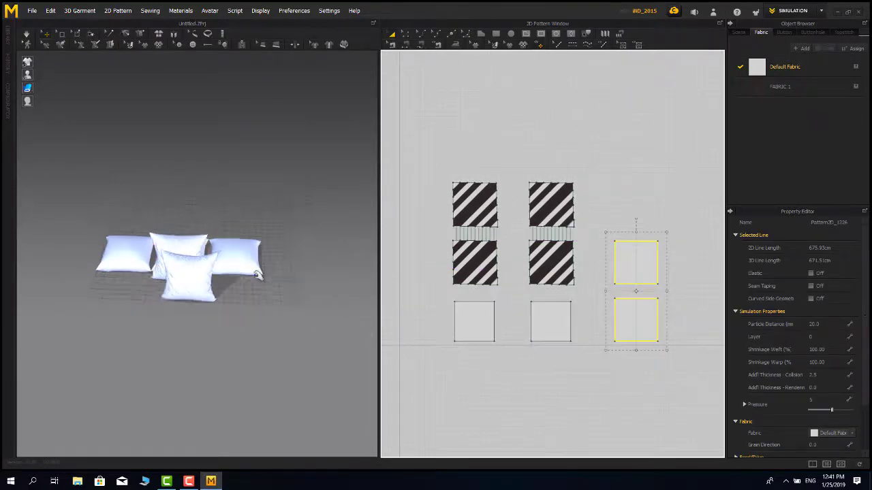
pyautogui.moveTo(257, 275); pyautogui.dragTo(332, 294, button='right')
pyautogui.moveTo(327, 394); pyautogui.dragTo(237, 259)
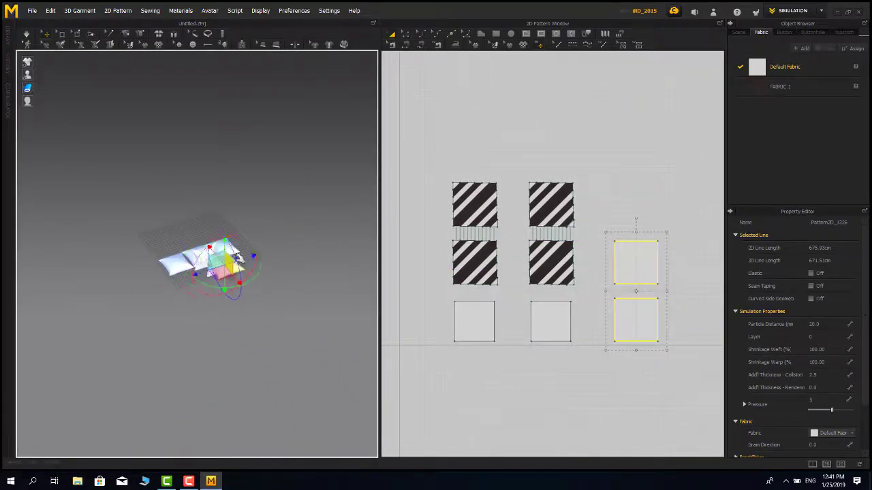
pyautogui.scroll(5, 242, 310)
pyautogui.moveTo(282, 302); pyautogui.dragTo(262, 320, button='right')
pyautogui.moveTo(229, 294); pyautogui.dragTo(310, 350)
pyautogui.moveTo(311, 350); pyautogui.dragTo(251, 251, button='right')
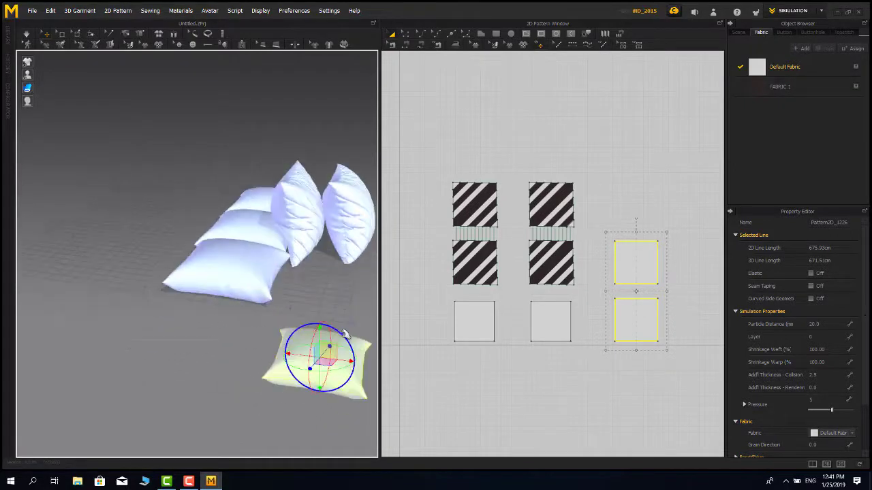
# - Rotate the new plain pillow upright and place it beside the original striped pillow, in front of the third flat pillow
pyautogui.moveTo(323, 331); pyautogui.dragTo(365, 379)
pyautogui.moveTo(329, 342); pyautogui.dragTo(300, 222)
pyautogui.moveTo(301, 223); pyautogui.dragTo(254, 314, button='right')
pyautogui.moveTo(211, 366); pyautogui.dragTo(180, 377)
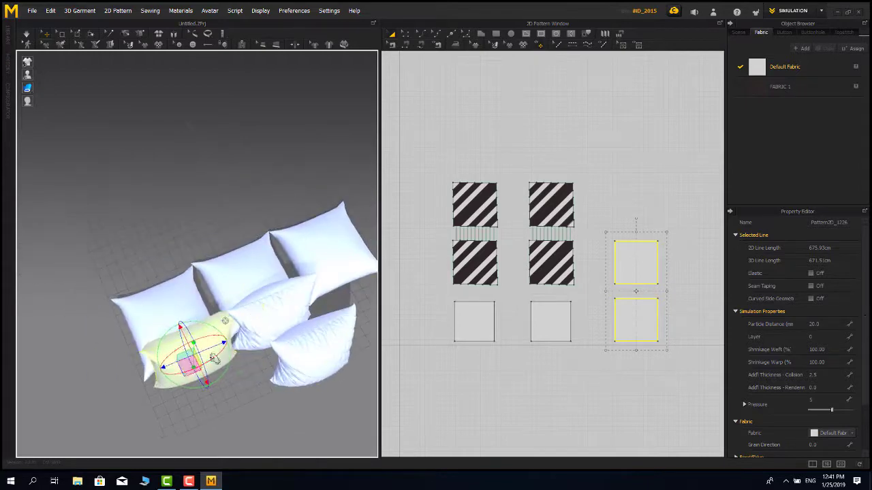
# - Raise the upright plain pillow and fine-tune its position just in front of the flat pillow row
pyautogui.moveTo(236, 314); pyautogui.dragTo(281, 197, button='right')
pyautogui.moveTo(250, 200); pyautogui.dragTo(249, 188)
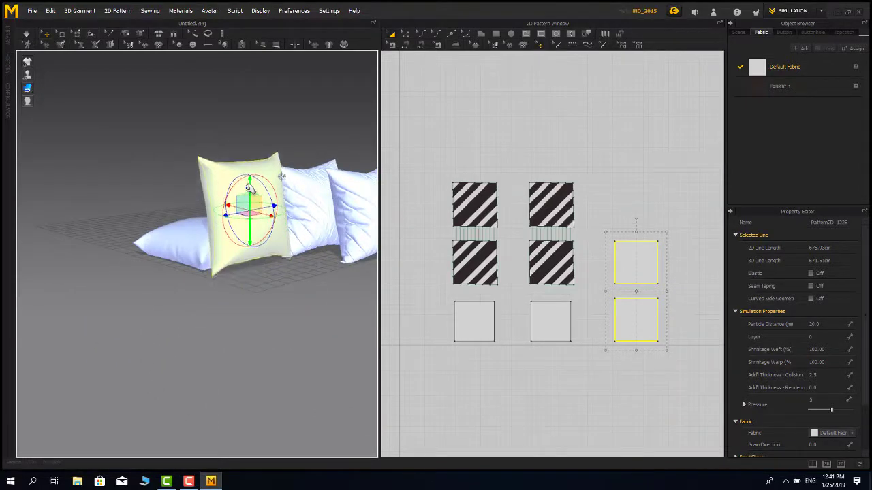
pyautogui.moveTo(292, 264); pyautogui.dragTo(360, 263, button='right')
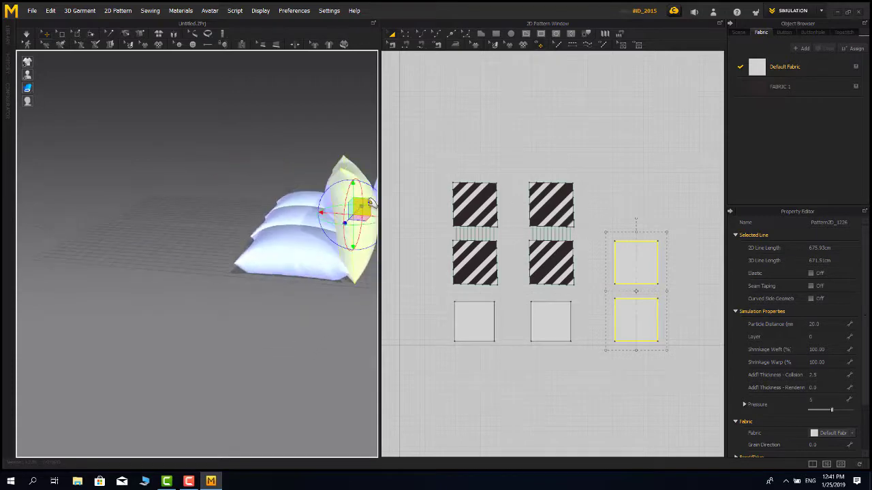
pyautogui.moveTo(362, 207); pyautogui.dragTo(366, 209)
pyautogui.moveTo(309, 249); pyautogui.dragTo(181, 344, button='right')
pyautogui.scroll(4, 179, 252)
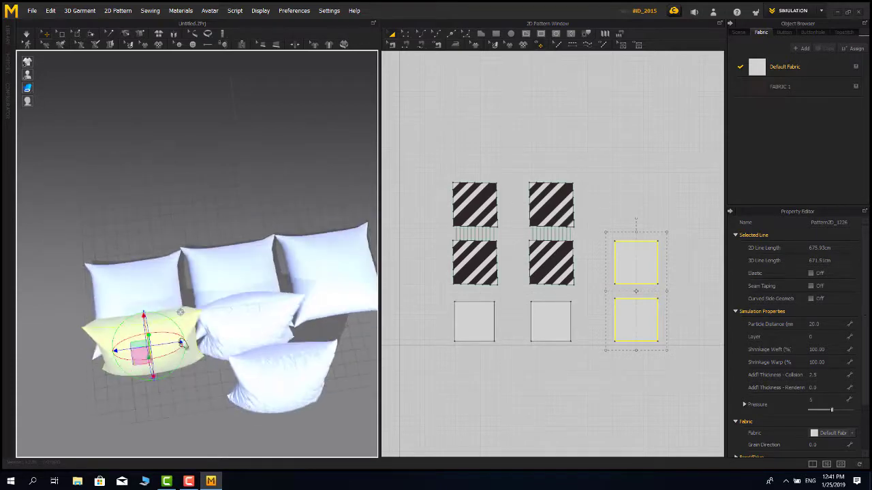
pyautogui.moveTo(141, 359); pyautogui.dragTo(139, 365)
pyautogui.moveTo(182, 365); pyautogui.dragTo(238, 290, button='right')
# - Select the upper square pattern of the new upright plain pillow in 2D
pyautogui.moveTo(630, 263); pyautogui.dragTo(401, 267, button='middle')
pyautogui.scroll(5, 566, 269)
pyautogui.click(605, 205)
pyautogui.click(615, 259)
pyautogui.scroll(4, 527, 273)
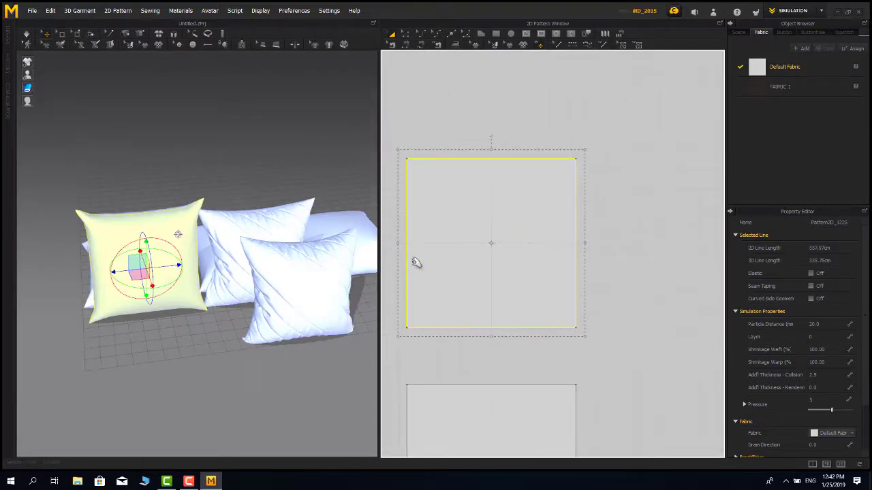
pyautogui.moveTo(518, 236); pyautogui.dragTo(549, 237, button='right')
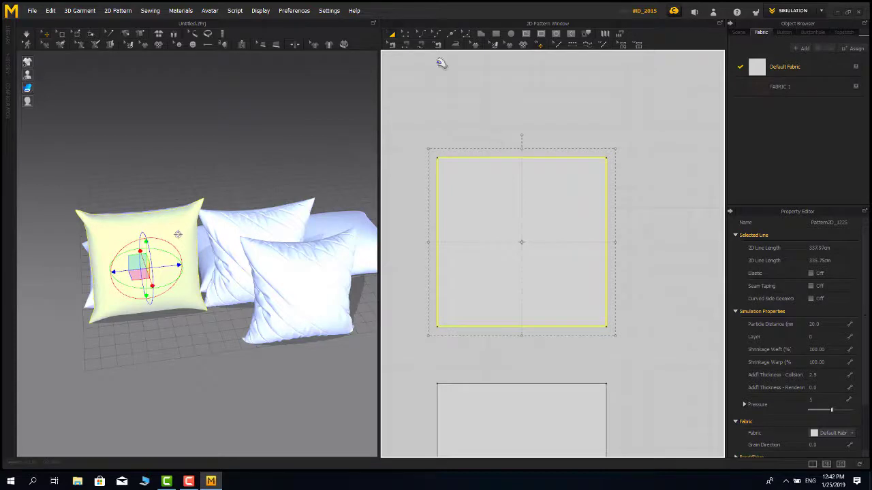
pyautogui.click(476, 116)
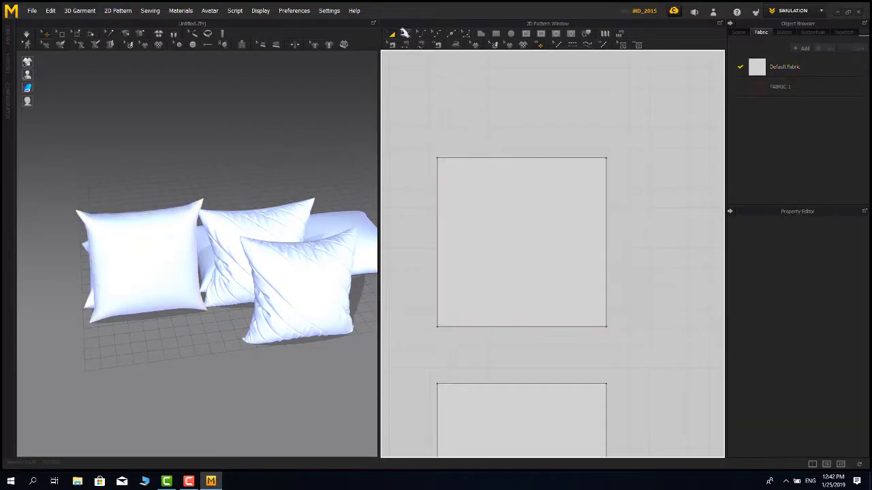
pyautogui.rightClick(523, 157)
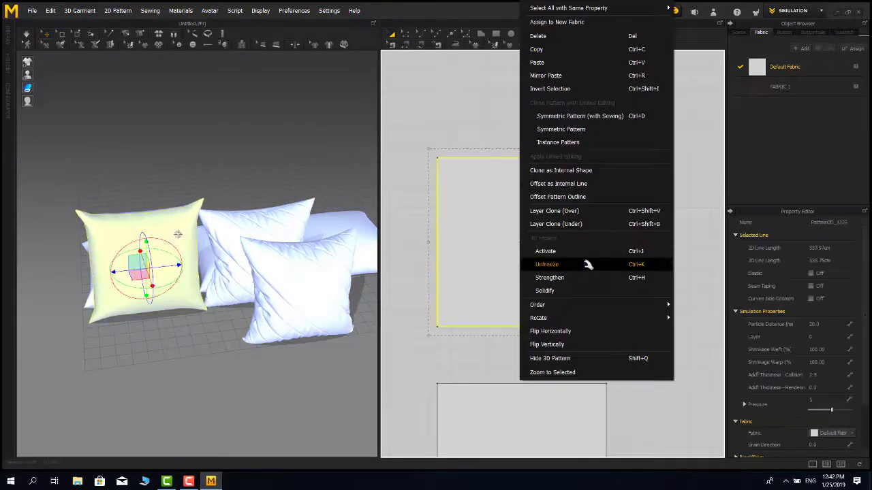
pyautogui.click(584, 169)
pyautogui.press('Escape')
pyautogui.rightClick(547, 157)
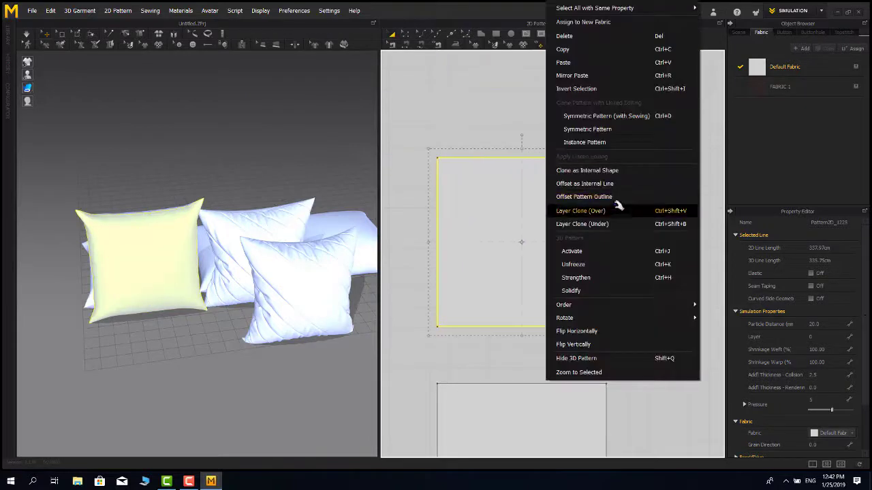
pyautogui.click(609, 220)
# - Offset the upper square's outline inward as six internal lines spaced 5 cm apart
pyautogui.rightClick(537, 150)
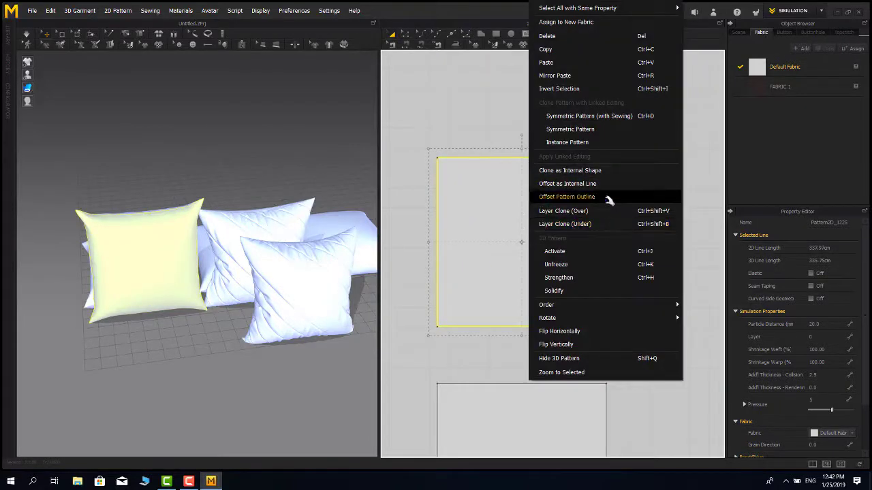
pyautogui.click(604, 182)
pyautogui.write('5')
pyautogui.doubleClick(463, 183)
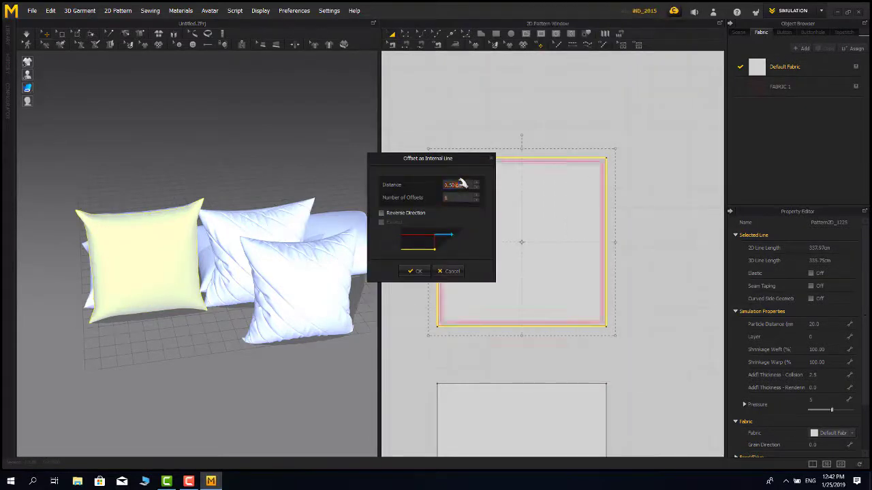
pyautogui.write('2')
pyautogui.write('3')
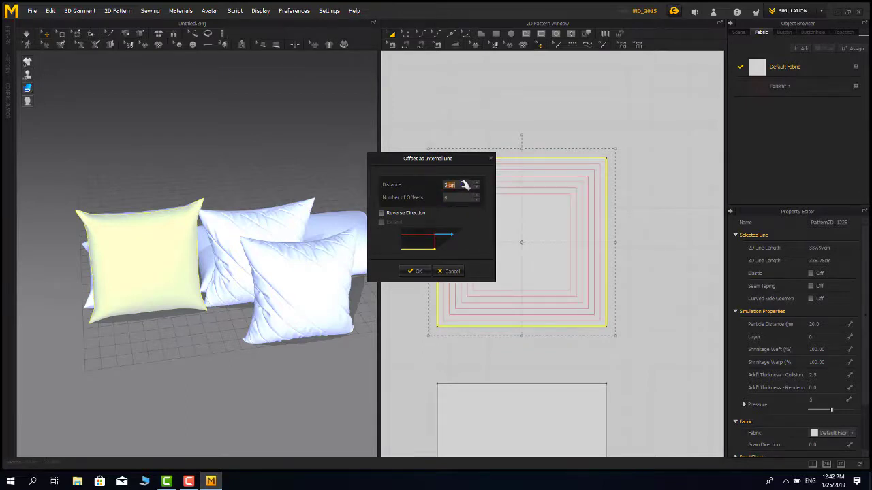
pyautogui.write('5')
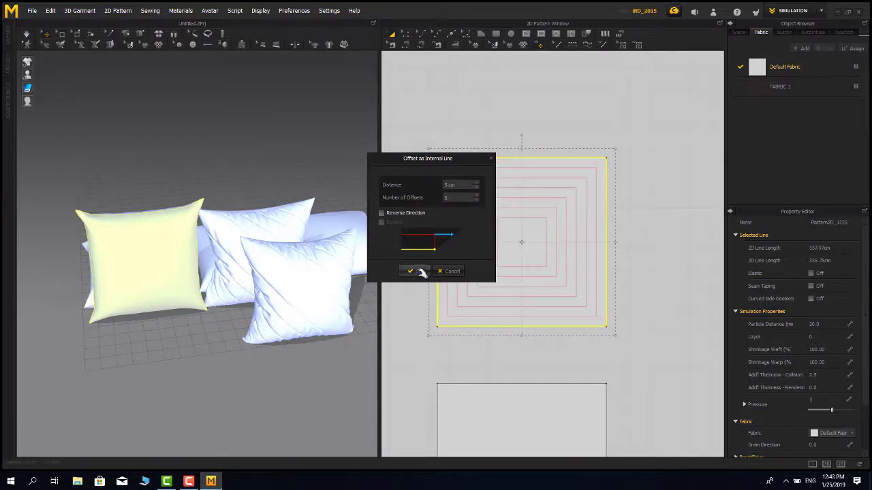
pyautogui.click(414, 271)
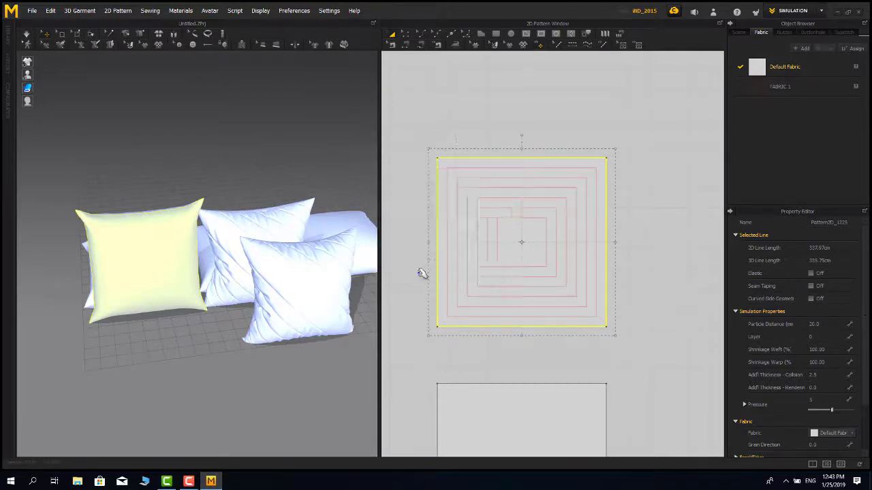
# - Cut and sew all six concentric internal squares of the upper pattern, one after another
pyautogui.rightClick(448, 168)
pyautogui.click(510, 323)
pyautogui.scroll(5, 452, 206)
pyautogui.rightClick(457, 194)
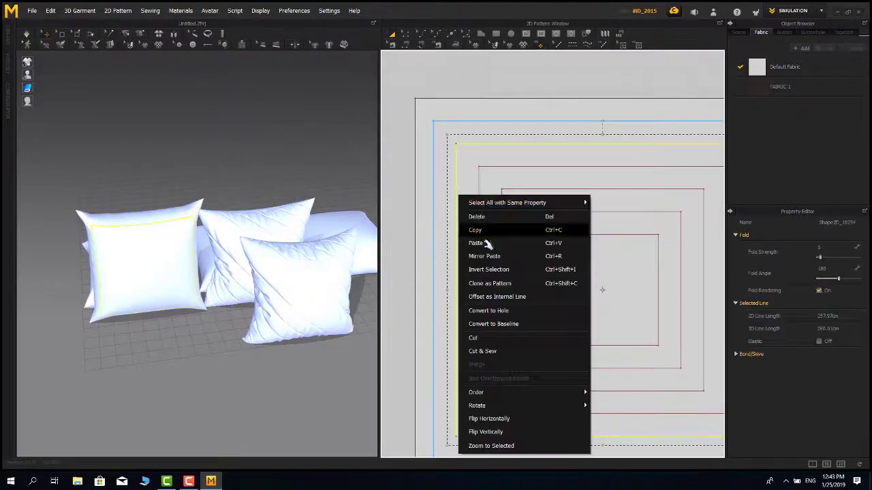
pyautogui.click(501, 352)
pyautogui.rightClick(482, 186)
pyautogui.click(529, 342)
pyautogui.rightClick(501, 219)
pyautogui.click(543, 376)
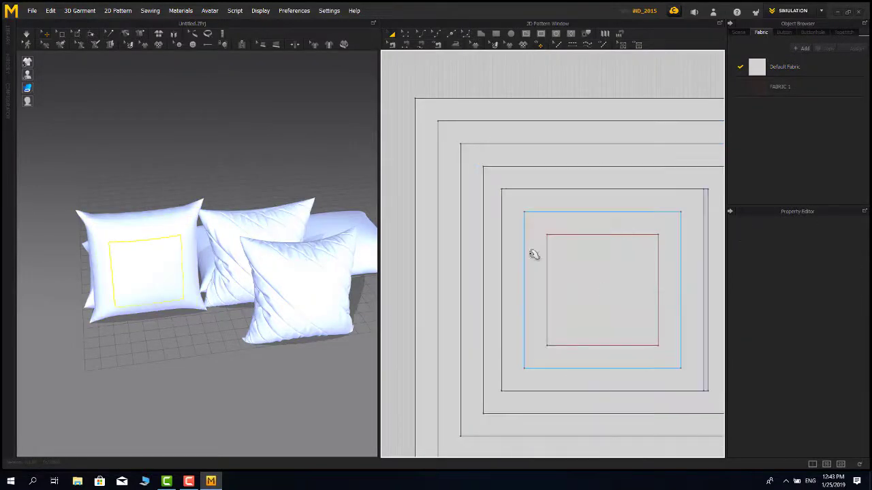
pyautogui.rightClick(527, 259)
pyautogui.click(558, 158)
pyautogui.rightClick(546, 245)
pyautogui.click(576, 158)
# - Unfreeze all concentric pieces of the upper square together with the plain square pattern below it
pyautogui.scroll(-3, 219, 245)
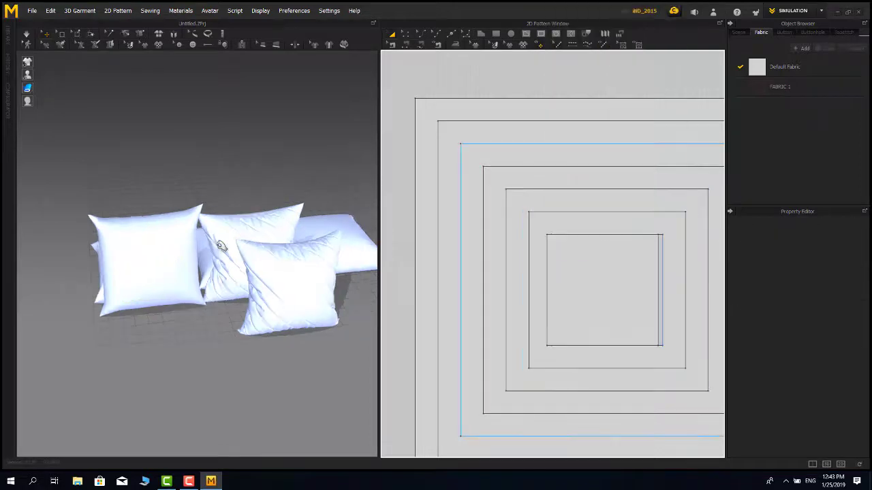
pyautogui.scroll(-4, 553, 285)
pyautogui.scroll(-2, 531, 280)
pyautogui.moveTo(531, 280); pyautogui.dragTo(494, 241, button='middle')
pyautogui.scroll(5, 495, 241)
pyautogui.scroll(-2, 436, 237)
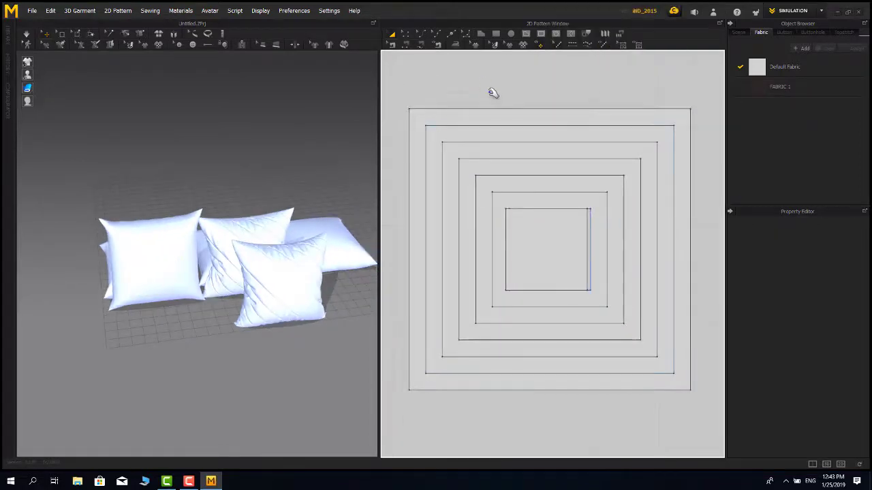
pyautogui.scroll(-3, 687, 163)
pyautogui.moveTo(652, 279); pyautogui.dragTo(572, 207, button='middle')
pyautogui.scroll(-2, 518, 166)
pyautogui.moveTo(621, 85); pyautogui.dragTo(459, 383)
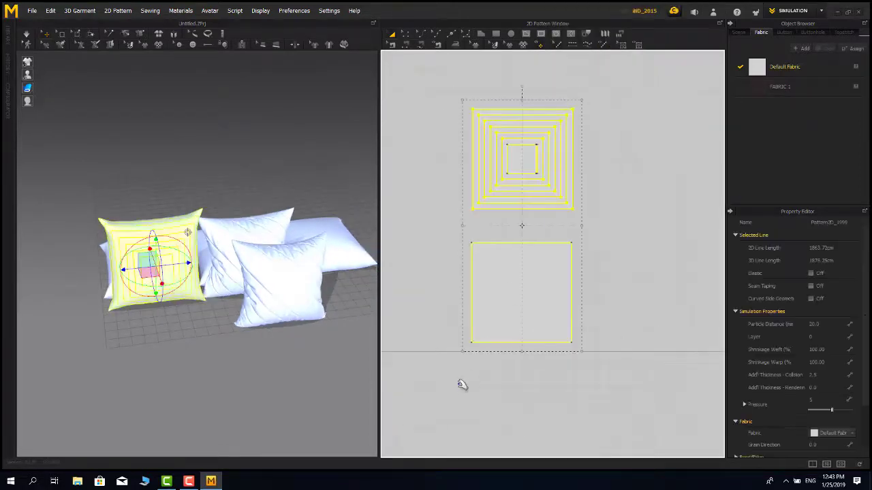
pyautogui.hotkey('ctrl', 'k')
pyautogui.click(427, 285)
# - Set the particle distance of all the concentric-square pillow's patterns to 10 mm and simulate it
pyautogui.scroll(-3, 505, 186)
pyautogui.moveTo(191, 247); pyautogui.dragTo(247, 265, button='right')
pyautogui.scroll(4, 247, 264)
pyautogui.moveTo(588, 111); pyautogui.dragTo(470, 314)
pyautogui.click(822, 321)
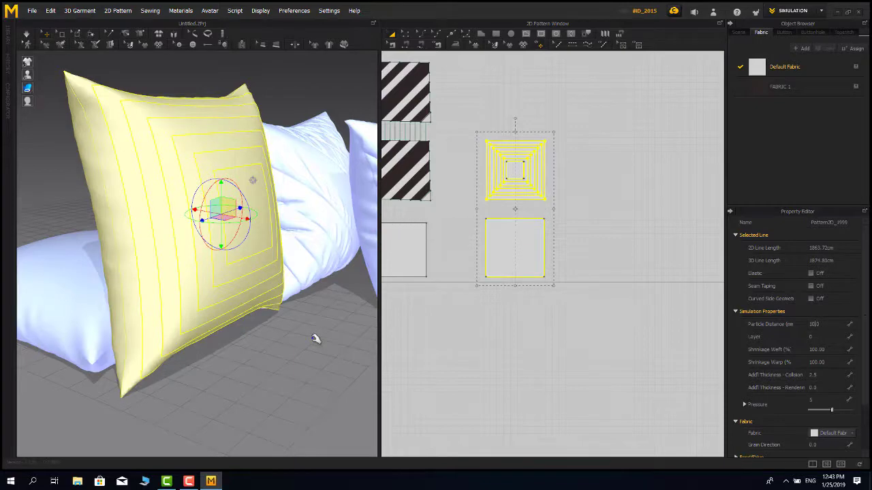
pyautogui.click(336, 298)
pyautogui.press('space')
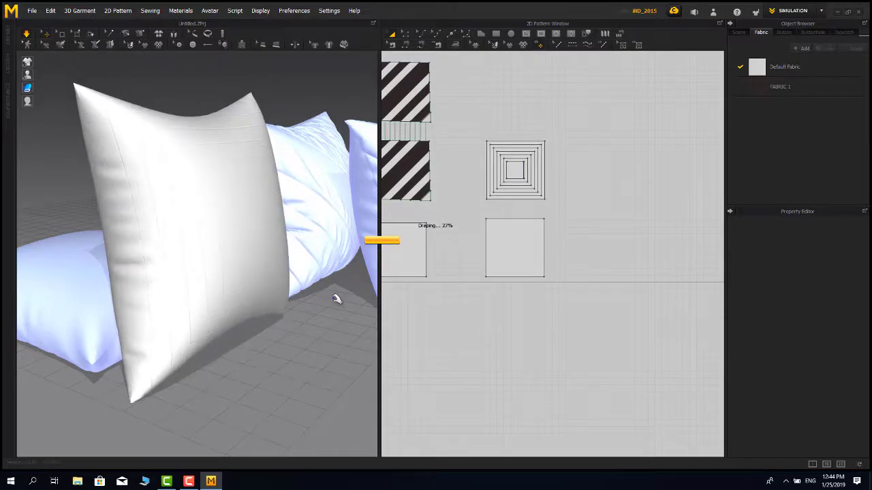
# - Simulate all patterns of the concentric-square pillow once more, then stop the simulation and check its shape
pyautogui.press('space')
pyautogui.scroll(-3, 340, 314)
pyautogui.moveTo(341, 315); pyautogui.dragTo(294, 204, button='right')
pyautogui.doubleClick(512, 250)
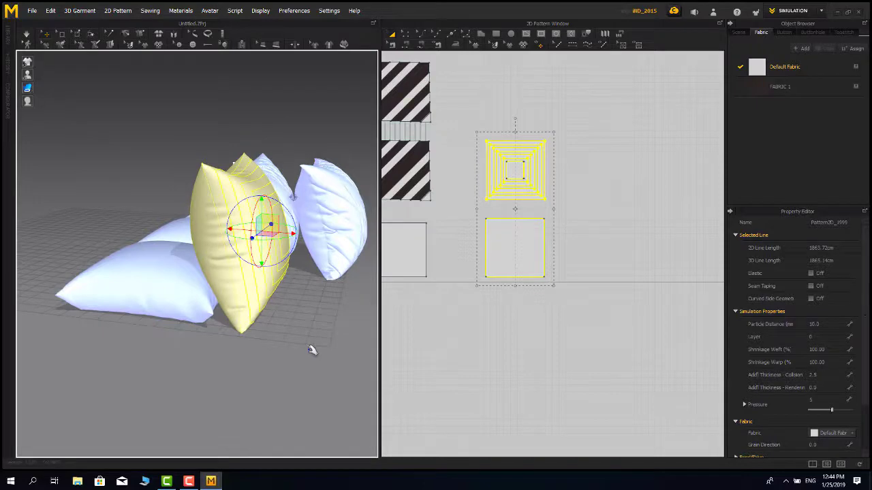
pyautogui.click(312, 324)
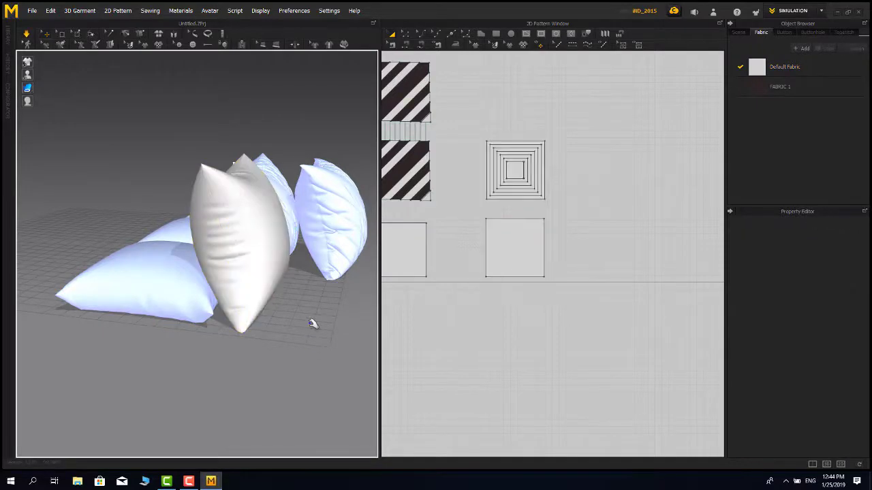
pyautogui.moveTo(312, 324); pyautogui.dragTo(170, 327, button='right')
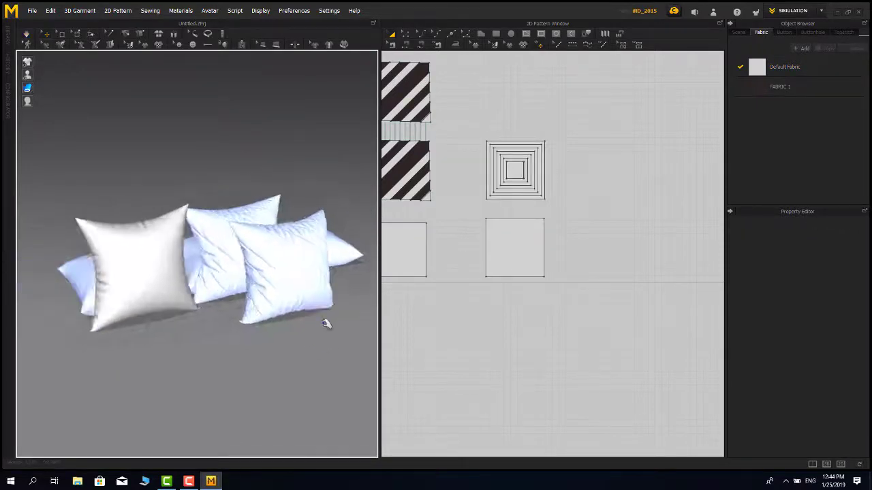
pyautogui.moveTo(326, 322); pyautogui.dragTo(371, 320, button='middle')
# - Assign FABRIC 1 to the second, fourth and sixth pieces of the concentric-square pattern, counting from the outer border
pyautogui.scroll(5, 367, 316)
pyautogui.moveTo(528, 169); pyautogui.dragTo(540, 247, button='middle')
pyautogui.scroll(2, 540, 247)
pyautogui.scroll(4, 523, 257)
pyautogui.click(591, 312)
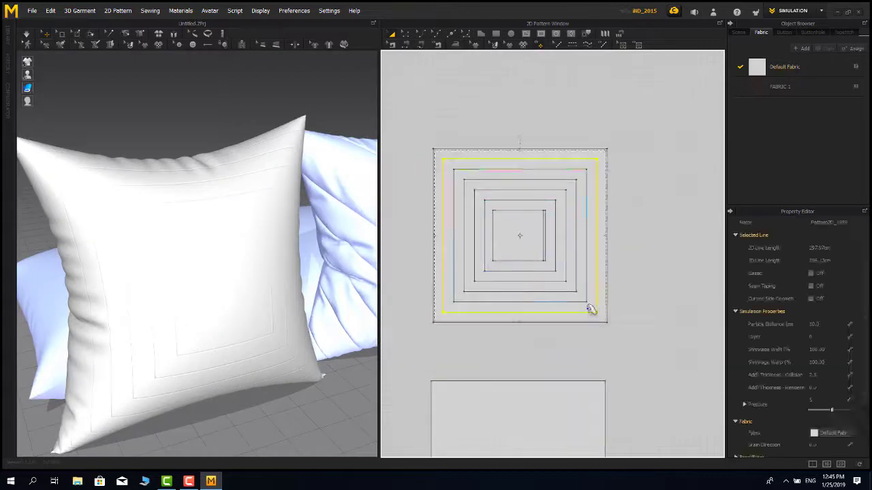
pyautogui.keyDown('shift'); pyautogui.click(573, 291); pyautogui.keyUp('shift')
pyautogui.keyDown('shift'); pyautogui.click(160, 331); pyautogui.keyUp('shift')
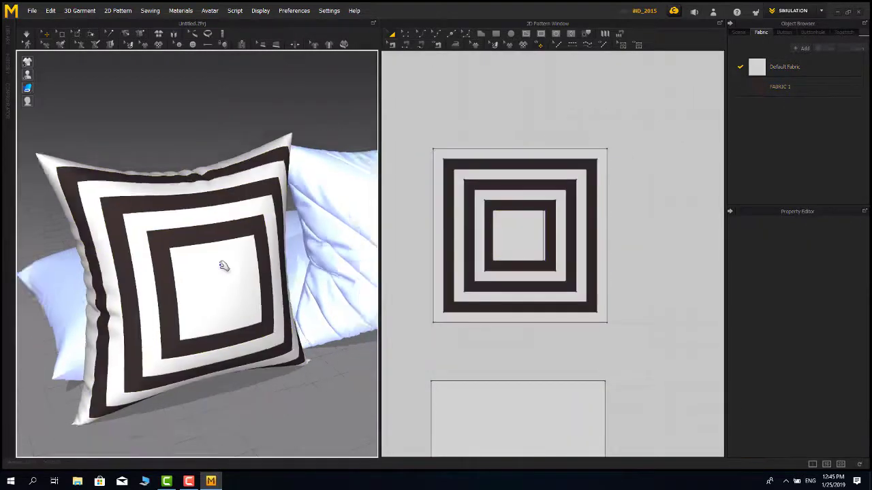
# - Offset the centre square's outline inward by 5 cm as one internal line, and cut and sew the resulting square
pyautogui.scroll(-5, 224, 263)
pyautogui.moveTo(211, 267)
pyautogui.mouseDown(button='right')
pyautogui.moveTo(167, 264)
pyautogui.moveTo(201, 286)
pyautogui.moveTo(219, 267)
pyautogui.mouseUp(button='right')
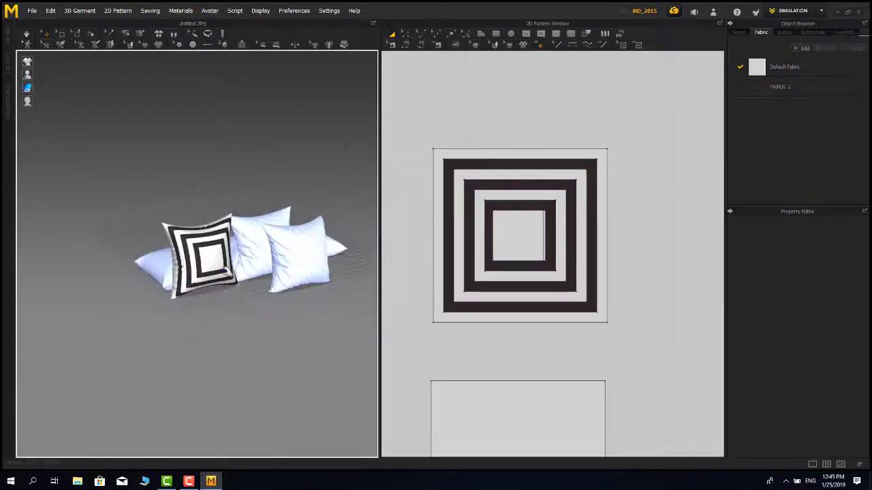
pyautogui.scroll(3, 519, 233)
pyautogui.click(530, 231)
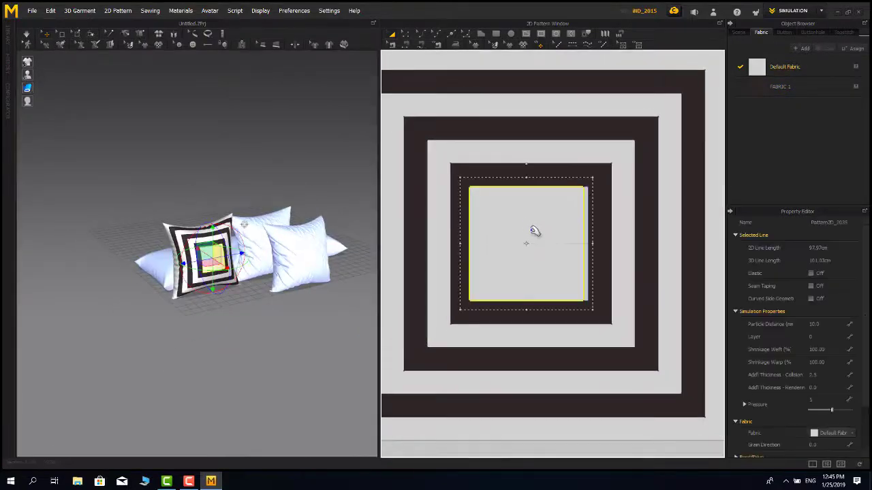
pyautogui.rightClick(531, 230)
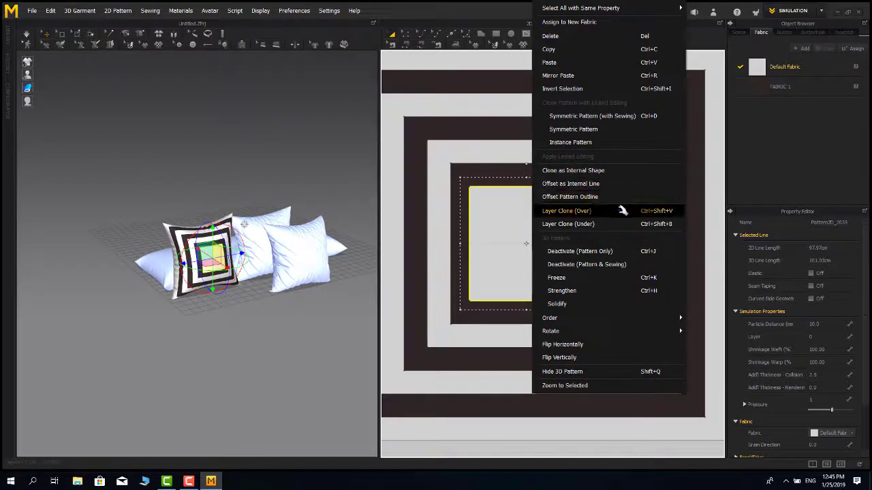
pyautogui.click(599, 184)
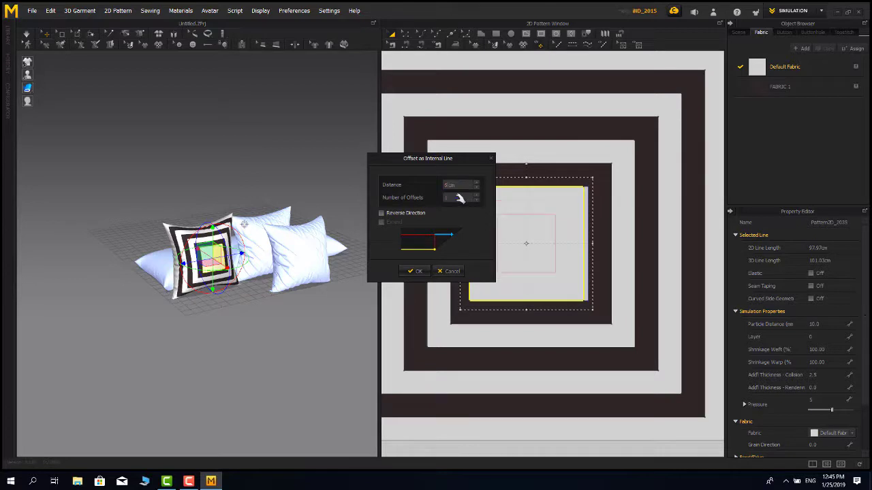
pyautogui.click(416, 271)
pyautogui.click(522, 256)
pyautogui.rightClick(522, 257)
pyautogui.click(549, 156)
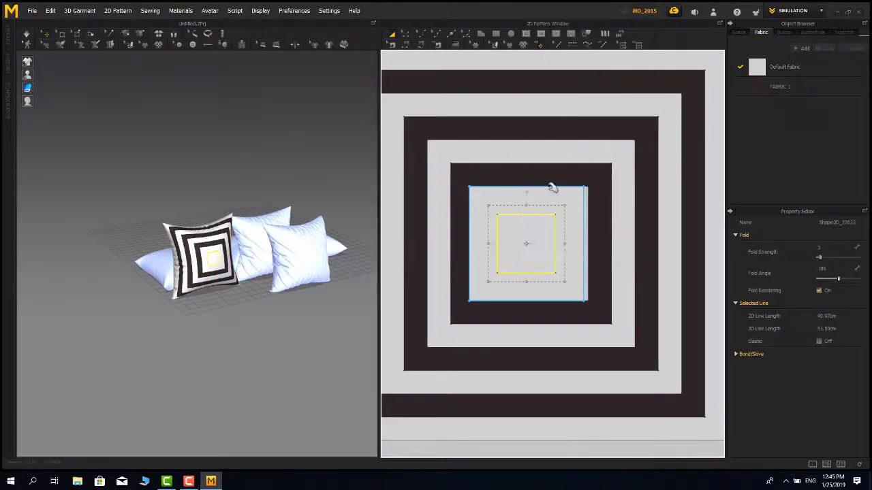
# - Assign FABRIC 1 to the new innermost square of the concentric pattern
pyautogui.click(542, 229)
pyautogui.click(856, 86)
pyautogui.click(288, 121)
pyautogui.moveTo(286, 126); pyautogui.dragTo(252, 136, button='right')
pyautogui.scroll(6, 195, 259)
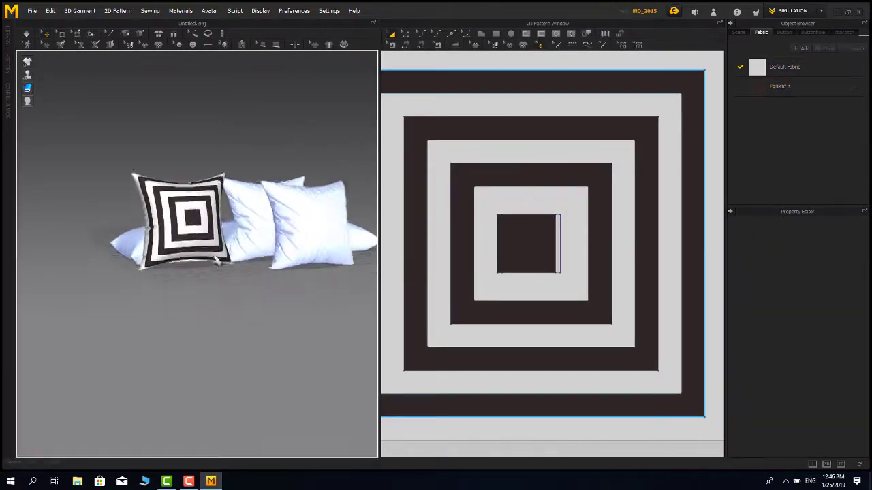
pyautogui.moveTo(196, 259); pyautogui.dragTo(201, 269, button='right')
pyautogui.scroll(-6, 490, 305)
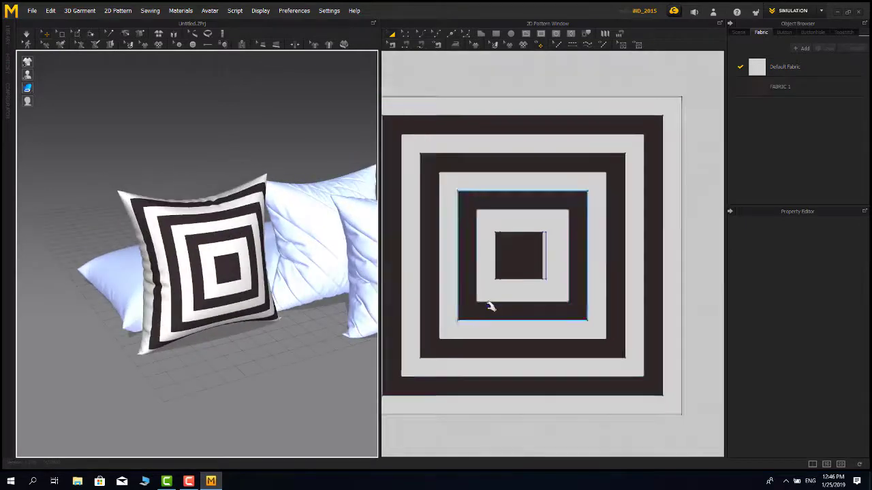
# - Simulate the pillow briefly to settle the newly sewn centre square, then stop the simulation
pyautogui.moveTo(502, 328); pyautogui.dragTo(538, 211, button='middle')
pyautogui.click(521, 297)
pyautogui.click(296, 363)
pyautogui.scroll(-4, 259, 305)
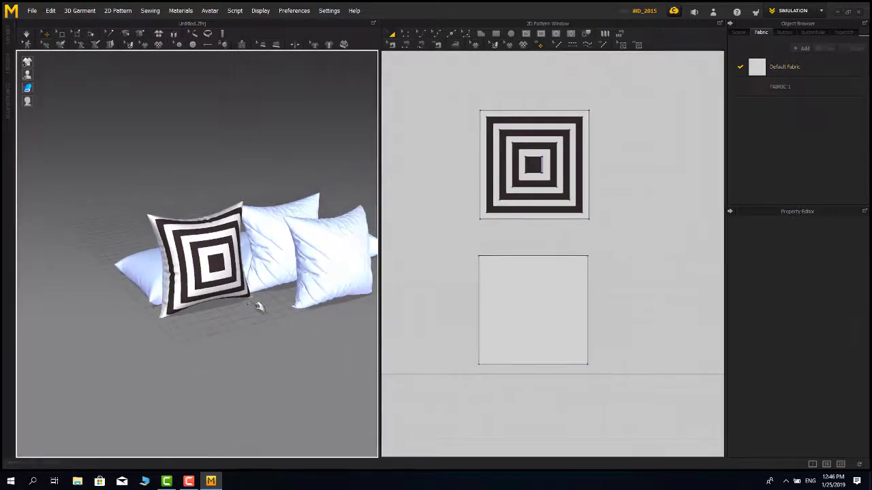
pyautogui.scroll(7, 252, 303)
pyautogui.press('space')
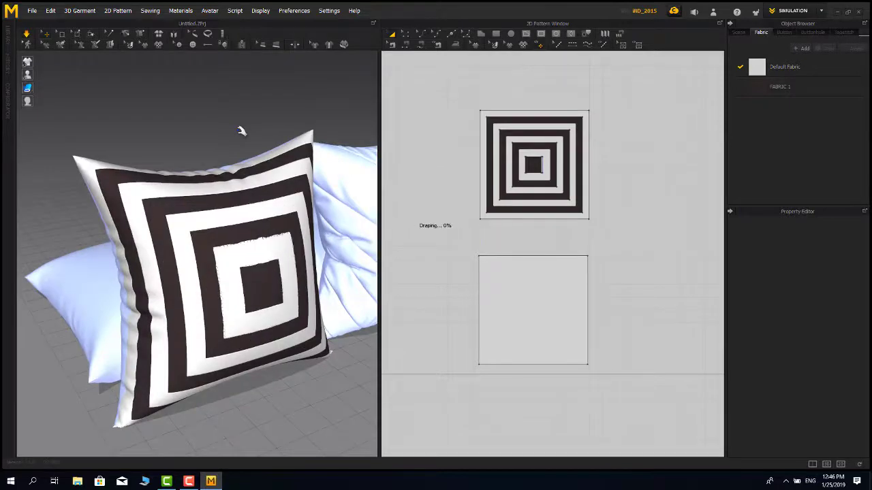
pyautogui.press('space')
pyautogui.scroll(-4, 243, 288)
pyautogui.moveTo(242, 287); pyautogui.dragTo(409, 252, button='right')
# - Create a Layer Clone (Over) of the whole concentric-square pattern and place it directly above the original
pyautogui.moveTo(624, 86); pyautogui.dragTo(628, 188, button='middle')
pyautogui.rightClick(507, 309)
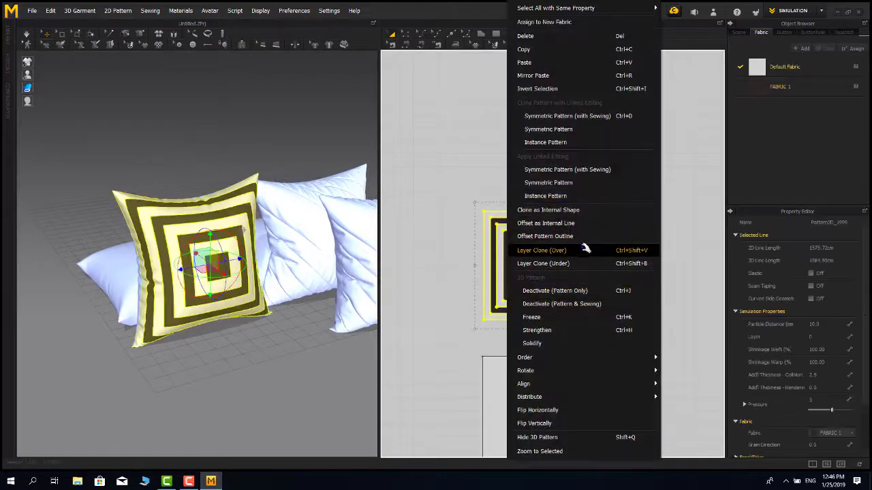
pyautogui.click(583, 250)
pyautogui.click(540, 128)
pyautogui.moveTo(586, 253); pyautogui.dragTo(589, 323, button='middle')
pyautogui.click(611, 248)
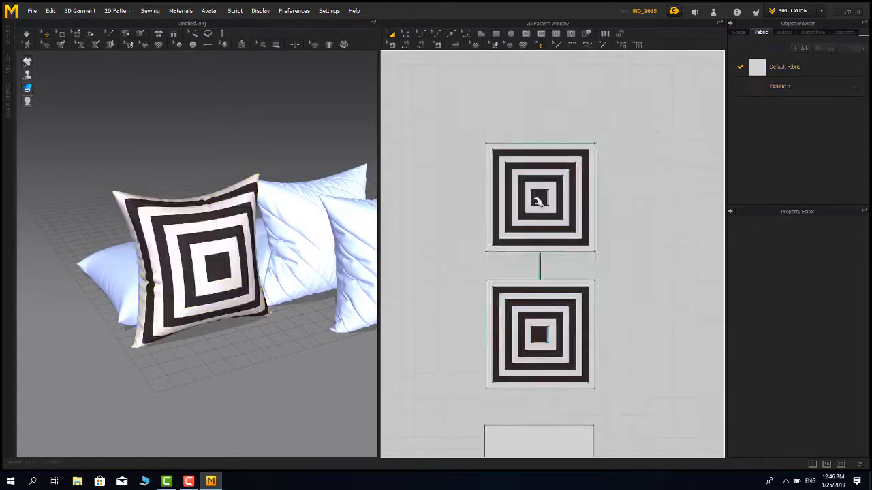
# - Set the upper cloned pattern's particle distance to 8 mm and weft shrinkage to 102%, and raise its warp shrinkage
pyautogui.moveTo(623, 268); pyautogui.dragTo(470, 393)
pyautogui.moveTo(631, 127); pyautogui.dragTo(482, 253)
pyautogui.click(825, 399)
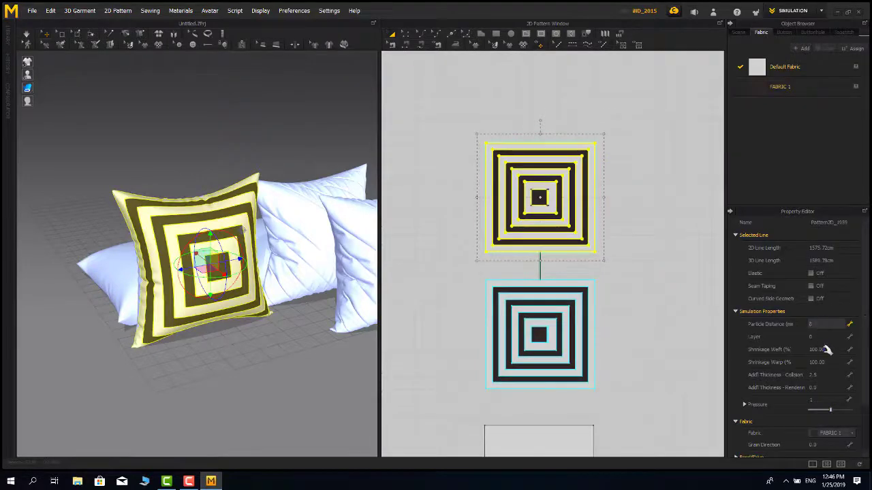
pyautogui.press('Return')
pyautogui.scroll(3, 241, 171)
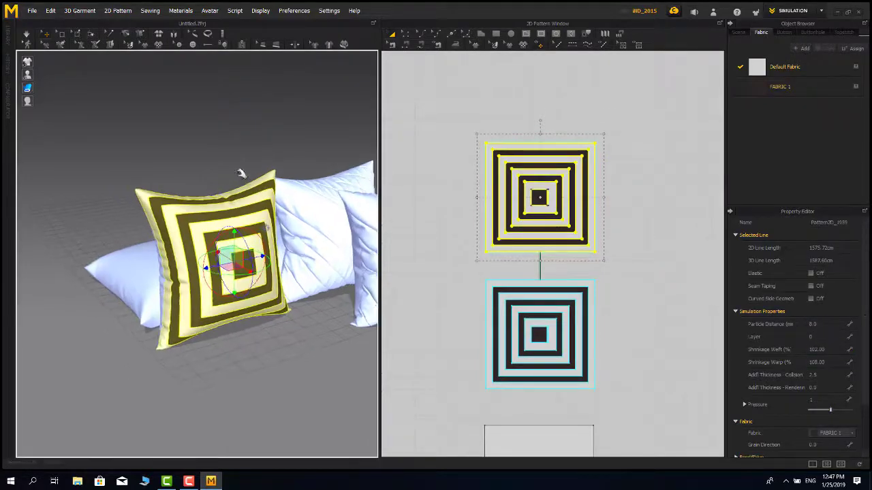
pyautogui.click(238, 173)
pyautogui.click(274, 135)
# - Simulate the layered concentric-square pillow to form wrinkles along its seams, then stop and check them up close
pyautogui.scroll(2, 268, 116)
pyautogui.moveTo(264, 106); pyautogui.dragTo(246, 131, button='middle')
pyautogui.press('space')
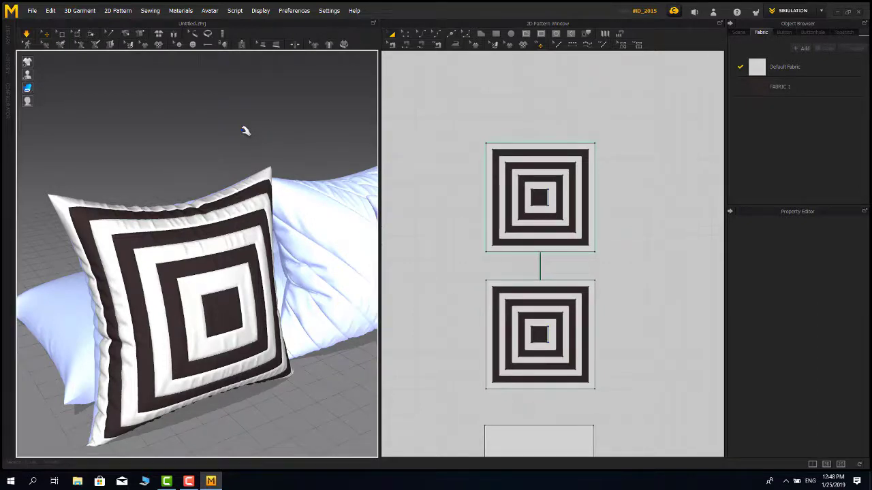
pyautogui.press('space')
pyautogui.scroll(-3, 222, 164)
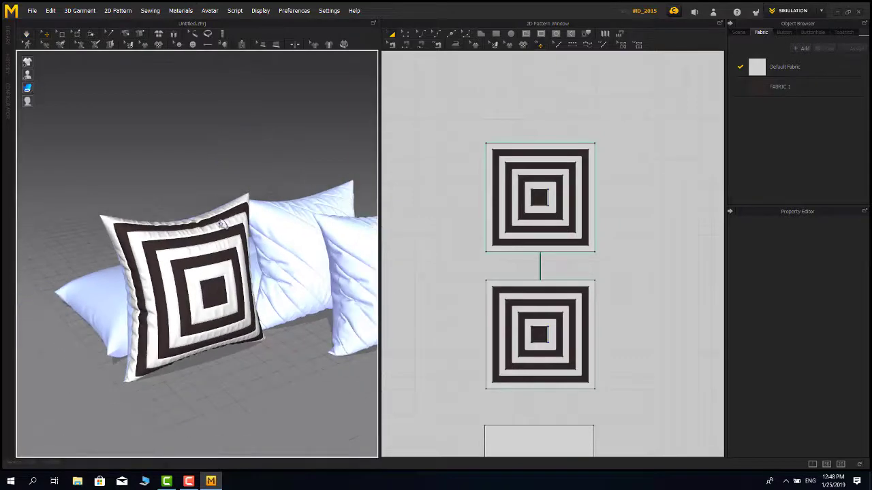
pyautogui.moveTo(174, 238)
pyautogui.mouseDown(button='right')
pyautogui.moveTo(134, 249)
pyautogui.moveTo(179, 239)
pyautogui.mouseUp(button='right')
pyautogui.scroll(5, 158, 262)
pyautogui.moveTo(179, 239); pyautogui.dragTo(185, 228, button='middle')
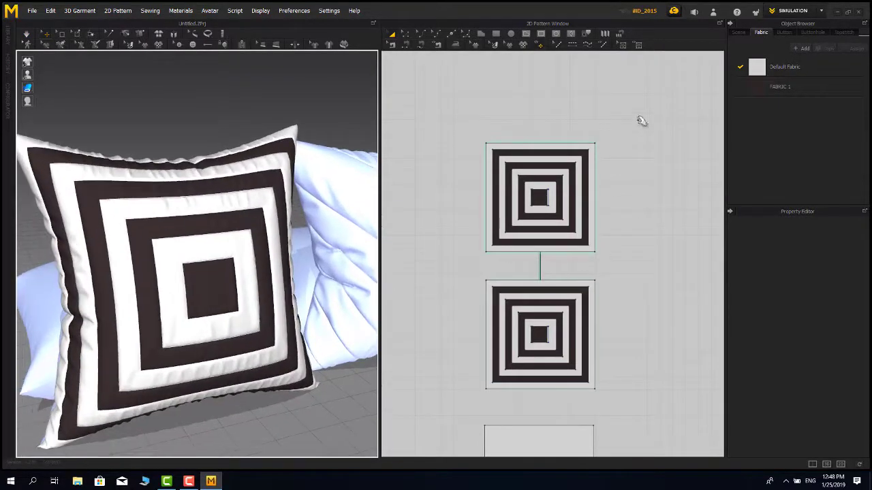
# - Set the weft and warp shrinkage of the upper cloned pattern to 103%
pyautogui.moveTo(642, 121); pyautogui.dragTo(470, 262)
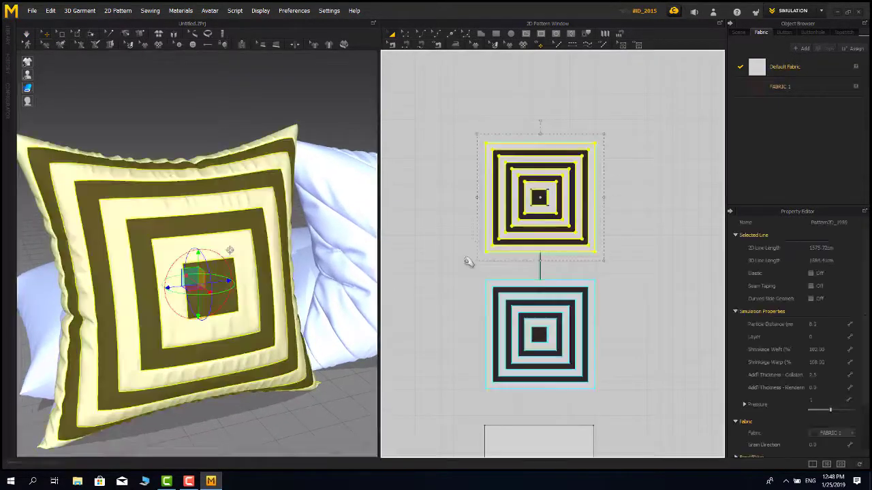
pyautogui.click(820, 363)
pyautogui.click(824, 350)
pyautogui.write('103')
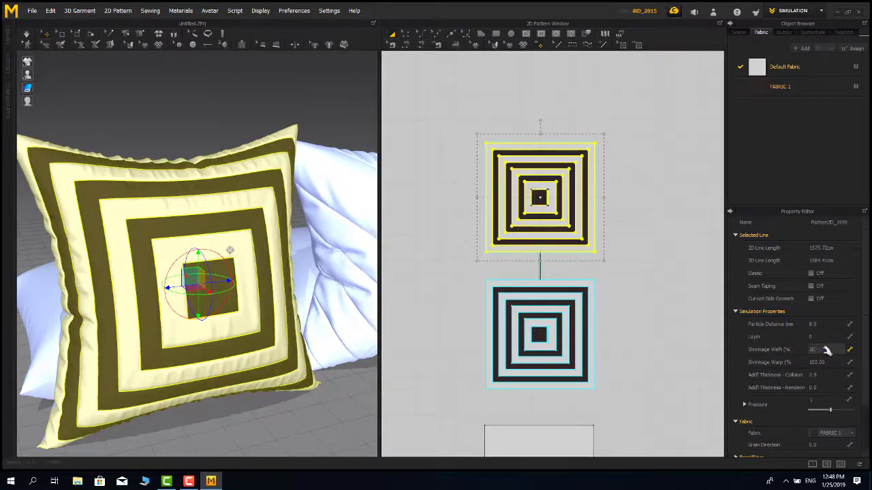
pyautogui.click(258, 103)
# - Simulate the pillow with the adjusted shrinkage, then stop the simulation and check the wrinkles
pyautogui.press('space')
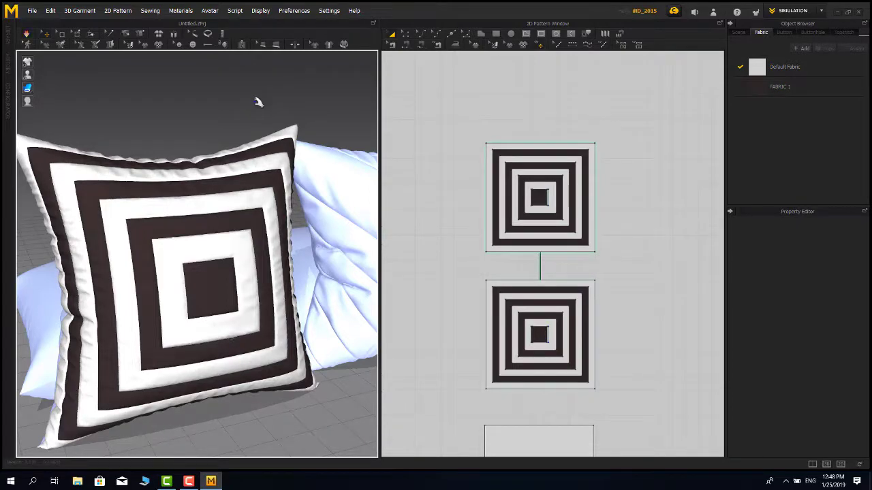
pyautogui.press('space')
pyautogui.scroll(-3, 272, 190)
pyautogui.moveTo(267, 191); pyautogui.dragTo(211, 278, button='right')
pyautogui.scroll(4, 264, 252)
pyautogui.scroll(-3, 242, 256)
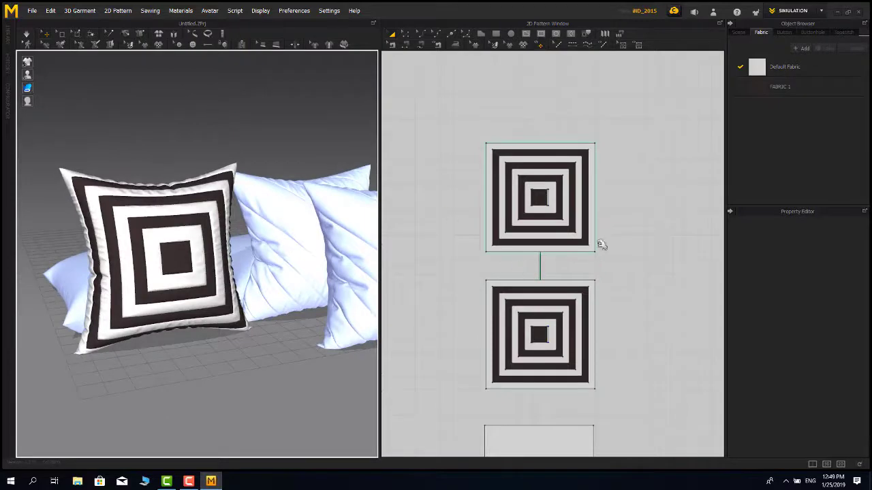
# - Freeze all patterns of the concentric-square pillow and paste a copy of them beside the originals
pyautogui.scroll(-3, 601, 252)
pyautogui.moveTo(605, 273); pyautogui.dragTo(595, 211, button='middle')
pyautogui.scroll(-1, 300, 260)
pyautogui.moveTo(300, 260); pyautogui.dragTo(274, 274, button='middle')
pyautogui.moveTo(612, 103); pyautogui.dragTo(493, 404)
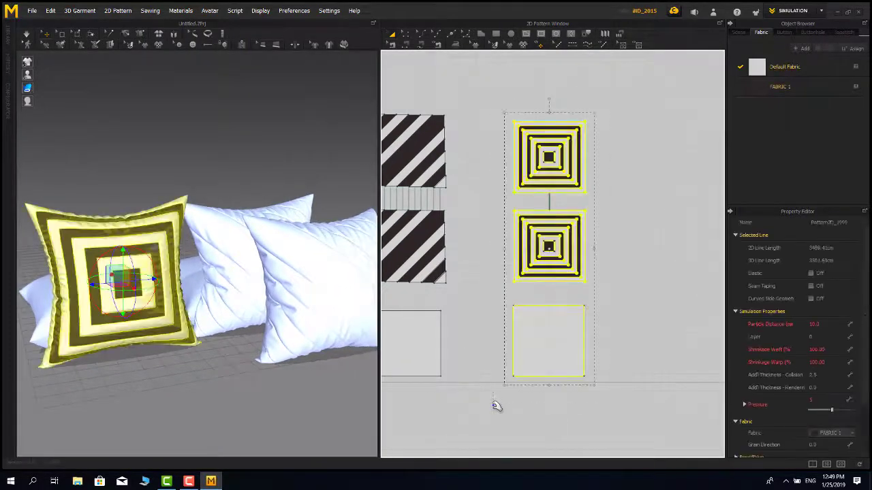
pyautogui.hotkey('ctrl', 'c')
pyautogui.hotkey('ctrl', 'v')
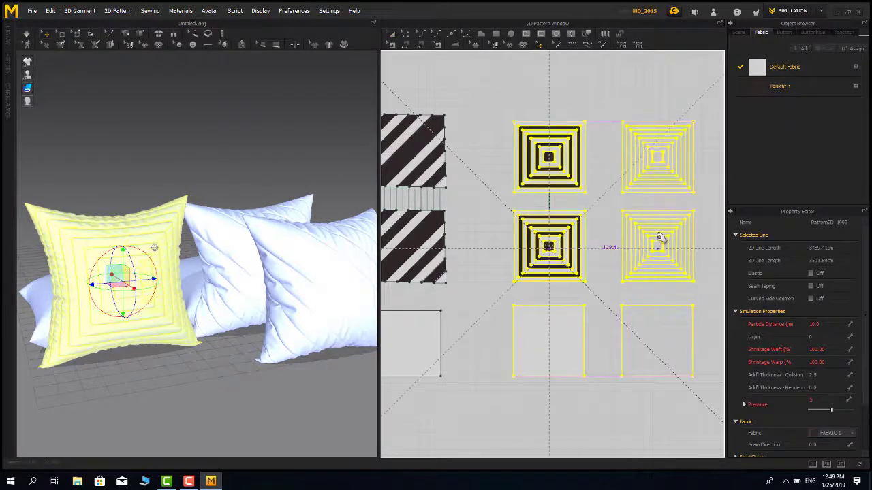
pyautogui.click(673, 192)
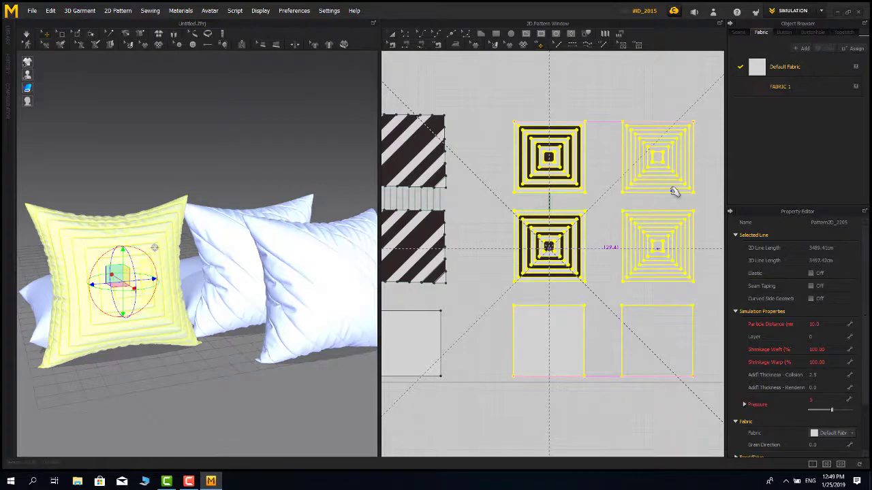
pyautogui.scroll(1, 269, 269)
pyautogui.scroll(-5, 269, 269)
pyautogui.click(717, 101)
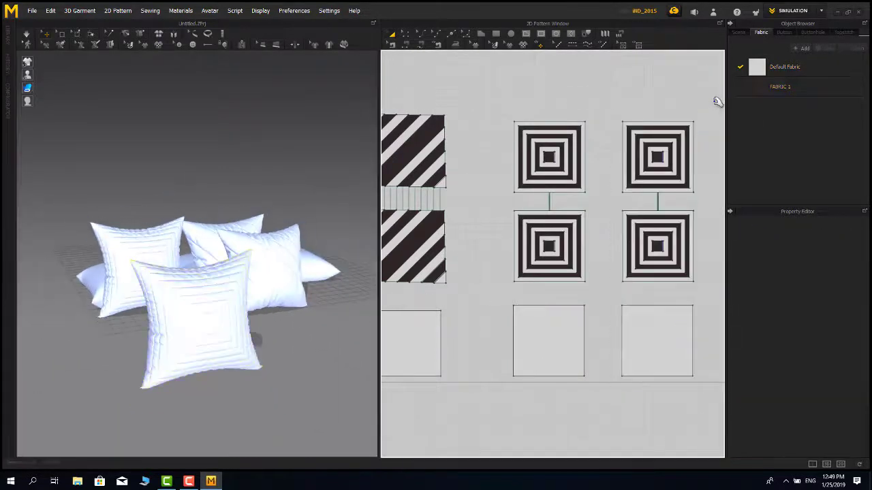
# - Select all patterns of the copied pillow and move it in 3D closer to the front of the other upright pillows
pyautogui.moveTo(714, 101); pyautogui.dragTo(614, 397)
pyautogui.moveTo(241, 249); pyautogui.dragTo(241, 243, button='right')
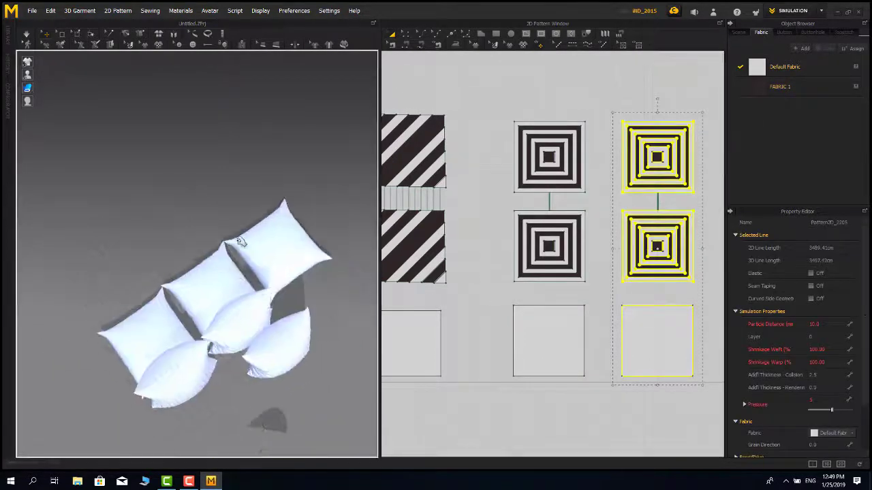
pyautogui.moveTo(241, 243); pyautogui.dragTo(232, 176, button='middle')
pyautogui.moveTo(258, 449); pyautogui.dragTo(219, 370)
pyautogui.scroll(4, 221, 371)
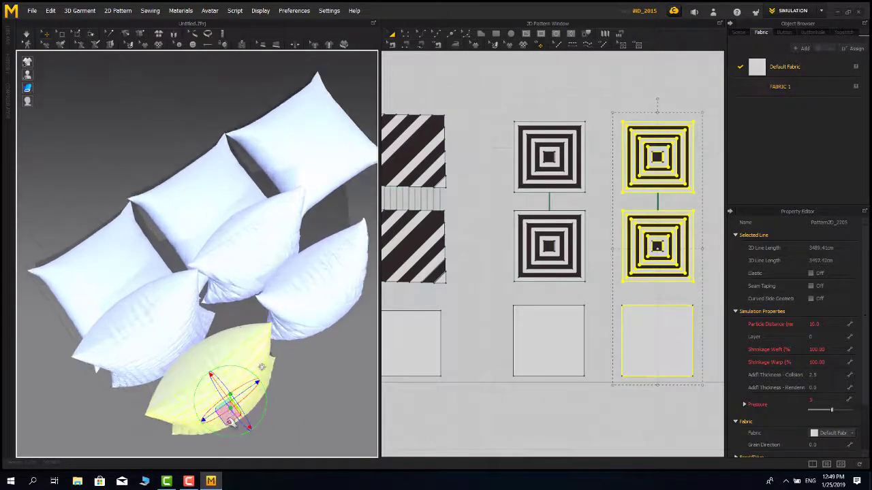
pyautogui.moveTo(230, 422); pyautogui.dragTo(227, 407)
# - Fine-tune the copied pillow's placement in front of the other upright pillows and unfreeze its patterns
pyautogui.moveTo(275, 393); pyautogui.dragTo(300, 325, button='right')
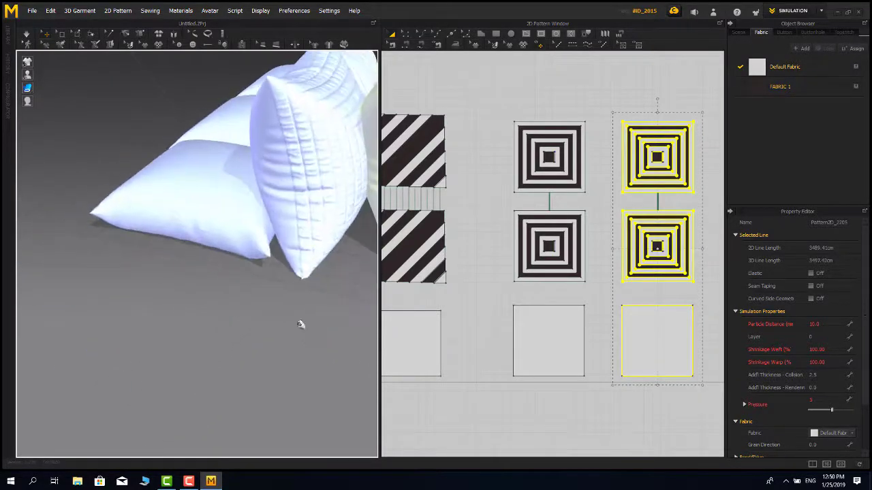
pyautogui.moveTo(300, 325); pyautogui.dragTo(114, 422, button='middle')
pyautogui.moveTo(315, 224); pyautogui.dragTo(306, 206)
pyautogui.moveTo(306, 207); pyautogui.dragTo(179, 298, button='right')
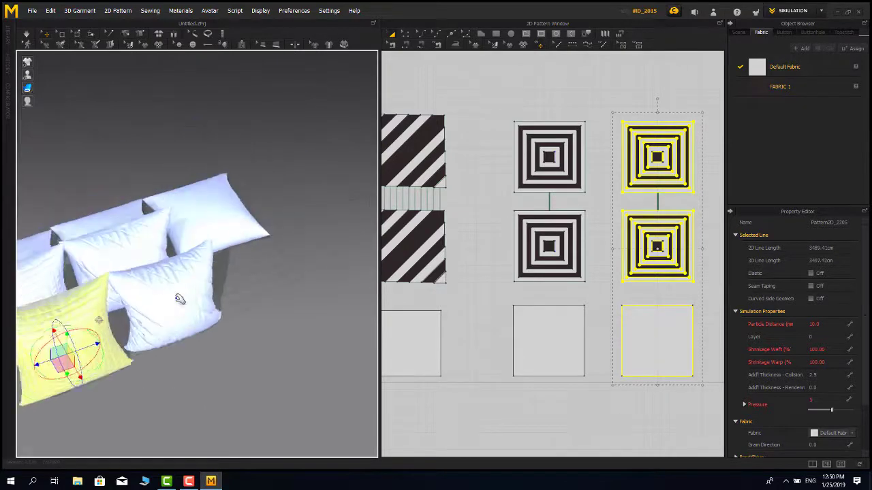
pyautogui.moveTo(179, 299); pyautogui.dragTo(224, 279, button='middle')
pyautogui.moveTo(224, 280); pyautogui.dragTo(234, 249, button='right')
pyautogui.moveTo(233, 249); pyautogui.dragTo(284, 312, button='middle')
pyautogui.scroll(2, 284, 312)
pyautogui.moveTo(249, 157); pyautogui.dragTo(202, 116, button='middle')
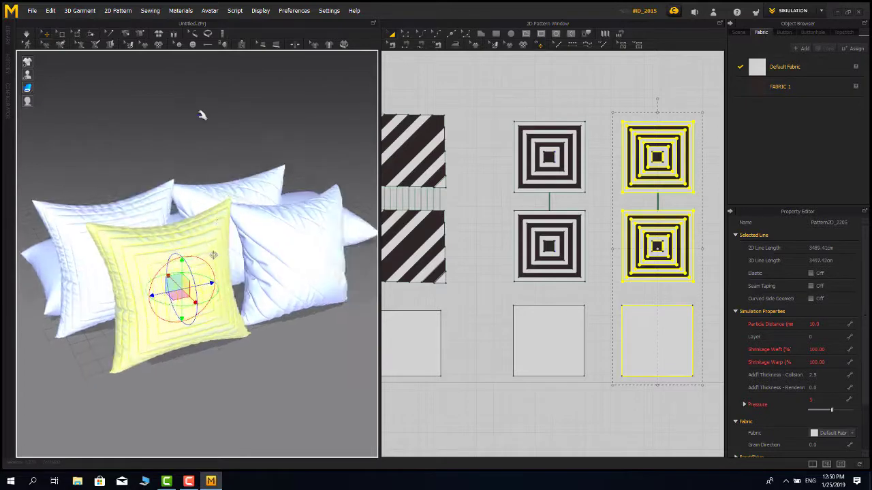
pyautogui.hotkey('ctrl', 'k')
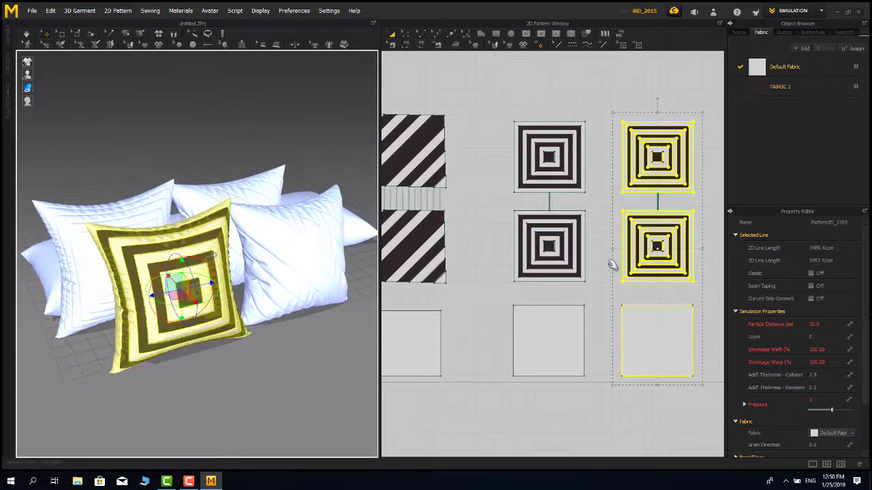
# - Select the topmost concentric-square pattern of the copied pillow, adjust its warp shrinkage and set its weft shrinkage to 105%
pyautogui.click(609, 261)
pyautogui.scroll(1, 286, 158)
pyautogui.moveTo(703, 119); pyautogui.dragTo(624, 196)
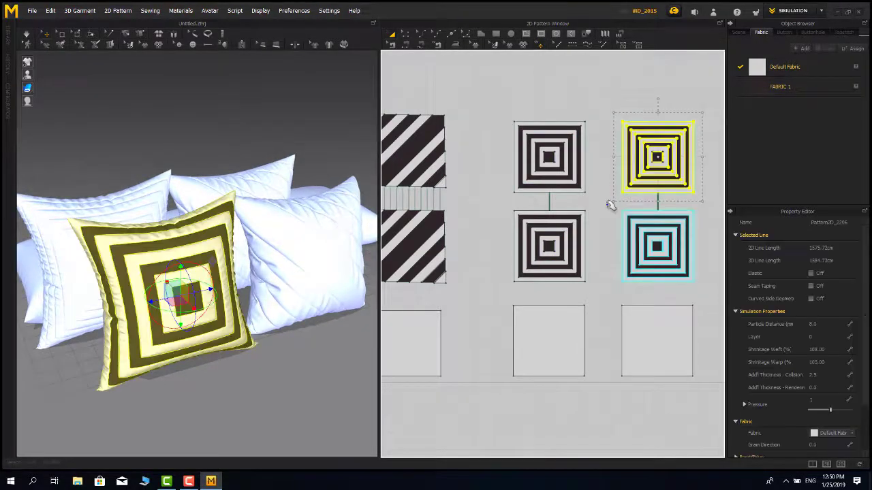
pyautogui.click(819, 363)
pyautogui.click(826, 350)
pyautogui.write('105')
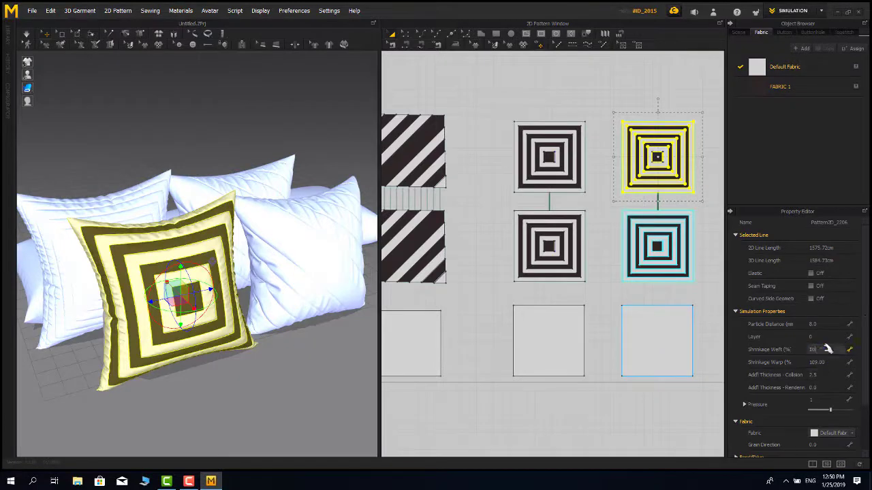
pyautogui.click(224, 121)
# - Simulate the copied pillow with the new shrinkage, pause to check its wrinkles from another angle, and resume the simulation
pyautogui.scroll(3, 243, 272)
pyautogui.moveTo(273, 282)
pyautogui.mouseDown(button='right')
pyautogui.moveTo(243, 286)
pyautogui.moveTo(286, 272)
pyautogui.mouseUp(button='right')
pyautogui.press('space')
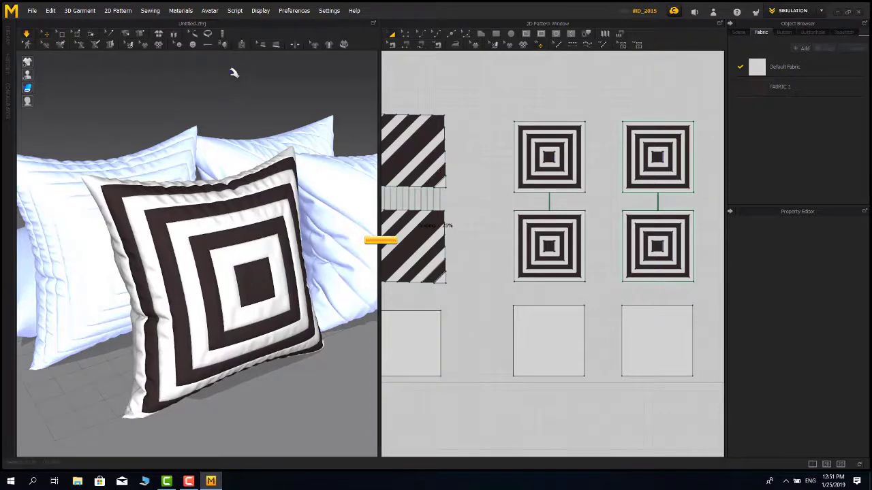
pyautogui.press('space')
pyautogui.scroll(-3, 257, 291)
pyautogui.moveTo(256, 292); pyautogui.dragTo(273, 277, button='right')
pyautogui.scroll(3, 270, 277)
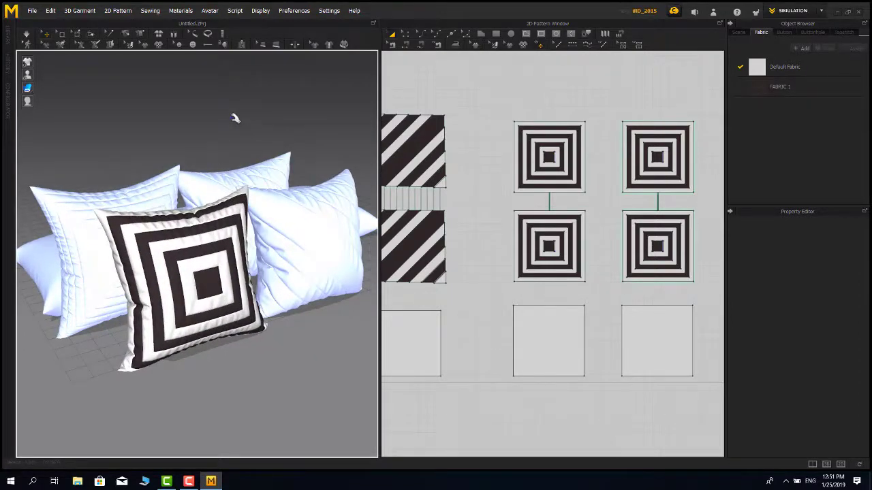
pyautogui.press('space')
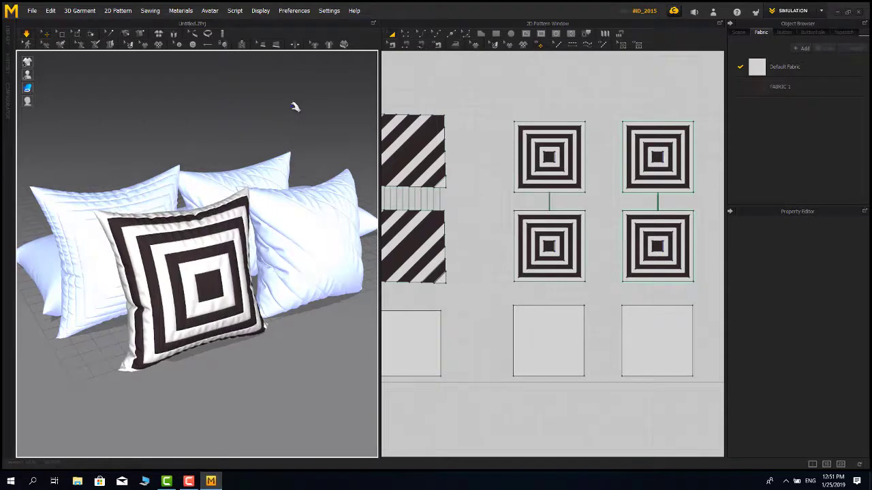
# - Widen the 3D view at the expense of the 2D pattern view and frame the whole pillow arrangement
pyautogui.scroll(-6, 514, 221)
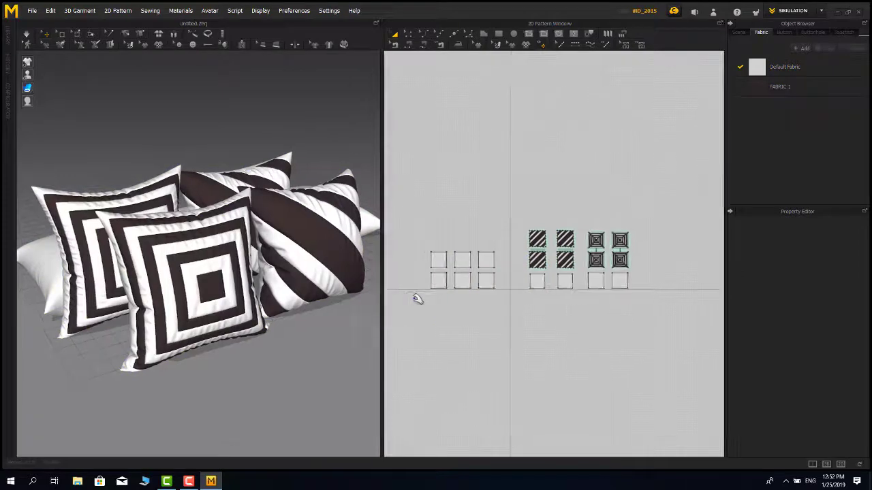
pyautogui.moveTo(383, 298); pyautogui.dragTo(511, 303)
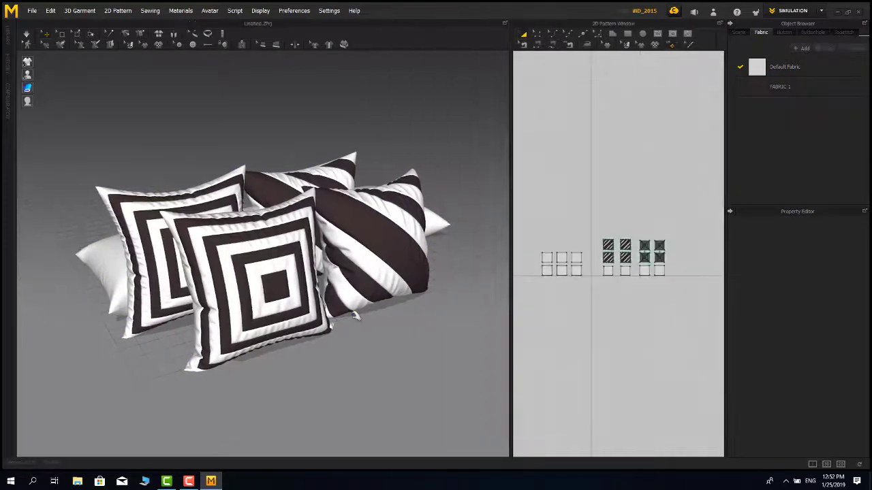
pyautogui.scroll(3, 376, 344)
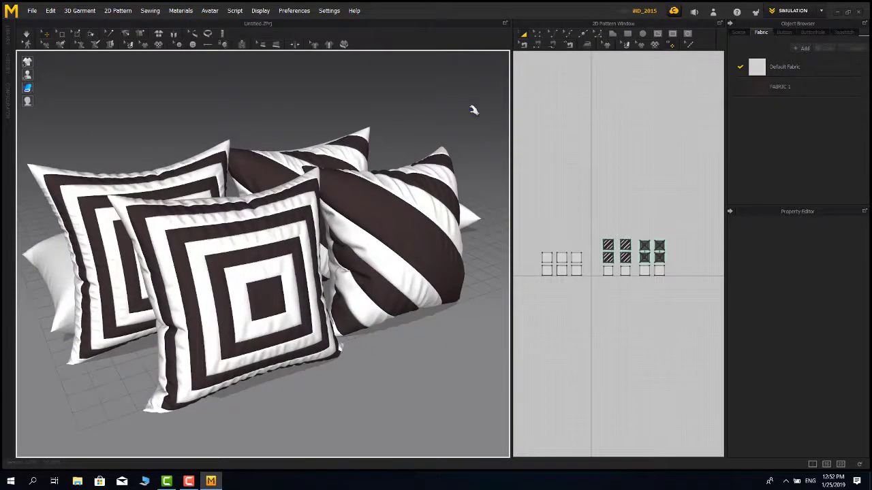